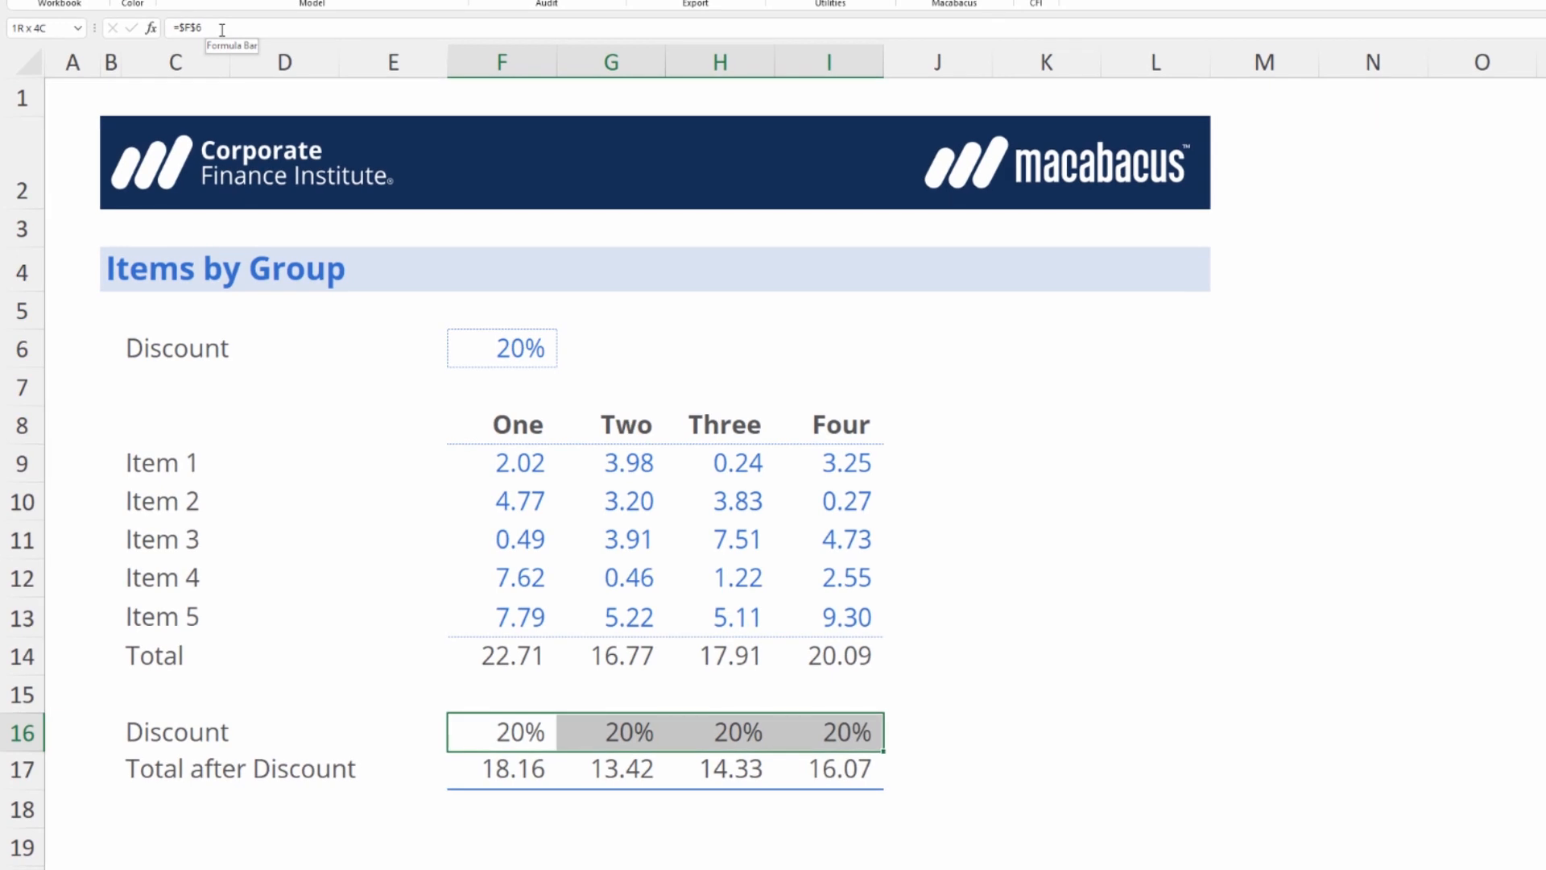
Cycle the cell anchoring of the discount formulas in F16:I16 through its absolute, mixed and relative states.
{"action": "key", "text": "ctrl+shift+F4"}
{"action": "key", "text": "ctrl+shift+F4"}
{"action": "key", "text": "ctrl+shift+F4"}
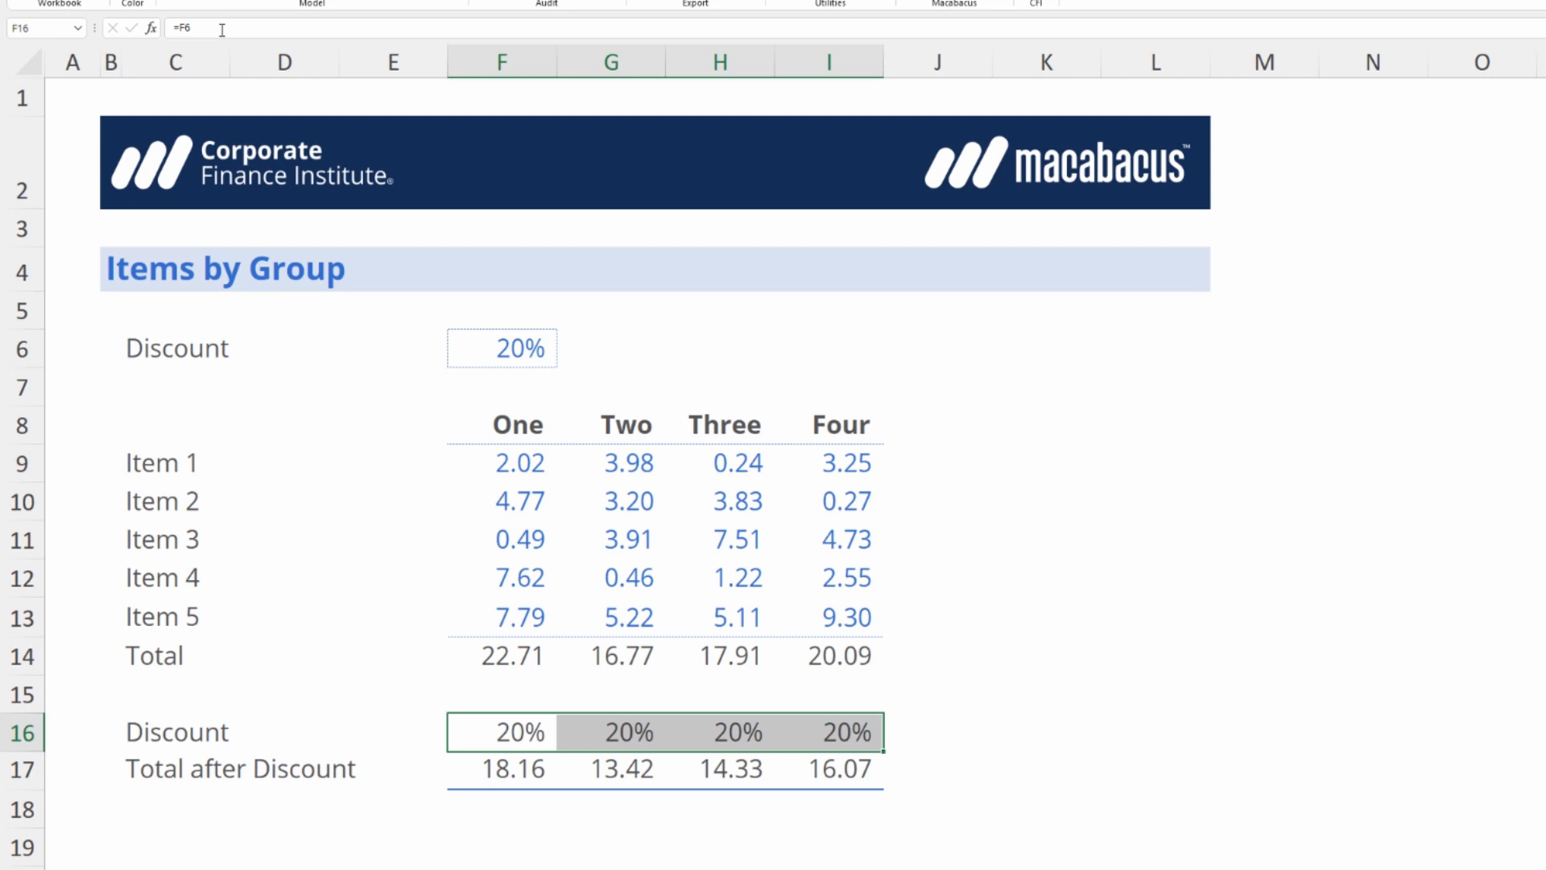
{"action": "key", "text": "ctrl+shift+F4"}
{"action": "key", "text": "ctrl+z"}
{"action": "key", "text": "ctrl+shift+F4"}
Clear the discount formulas from F16:I16 and return to F16.
{"action": "key", "text": "shift+BackSpace"}
{"action": "key", "text": "ctrl+shift+Right"}
{"action": "key", "text": "Delete"}
{"action": "key", "text": "shift+BackSpace"}
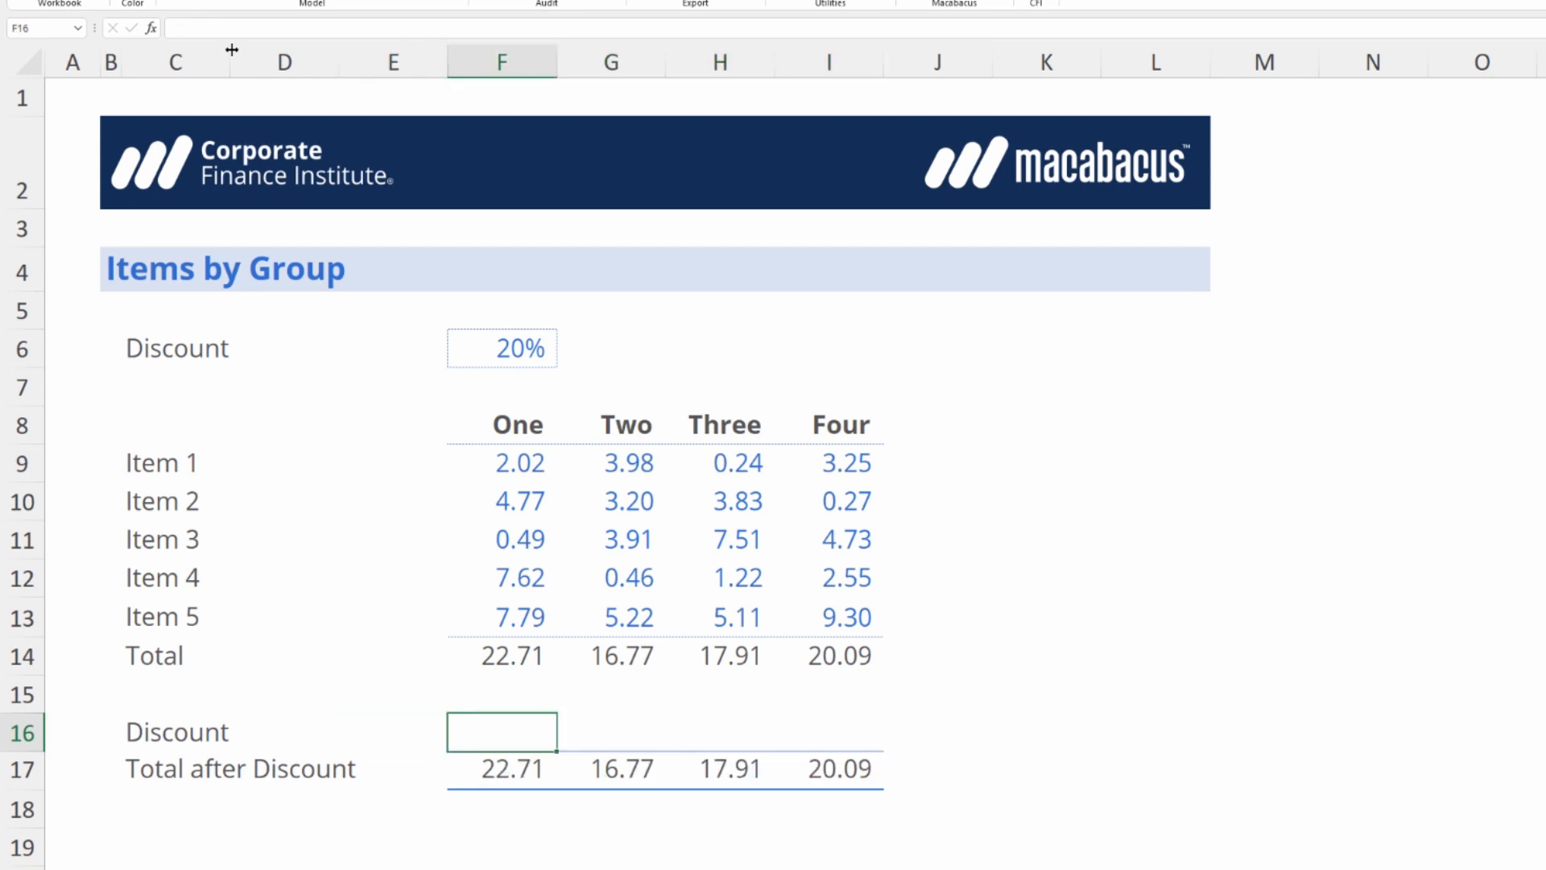
Enter a formula in F16 that references the discount input in F6 with column and row locked, =$F$6.
{"action": "type", "text": "="}
{"action": "key", "text": "ctrl+Up"}
{"action": "key", "text": "ctrl+Up"}
{"action": "key", "text": "ctrl+Up"}
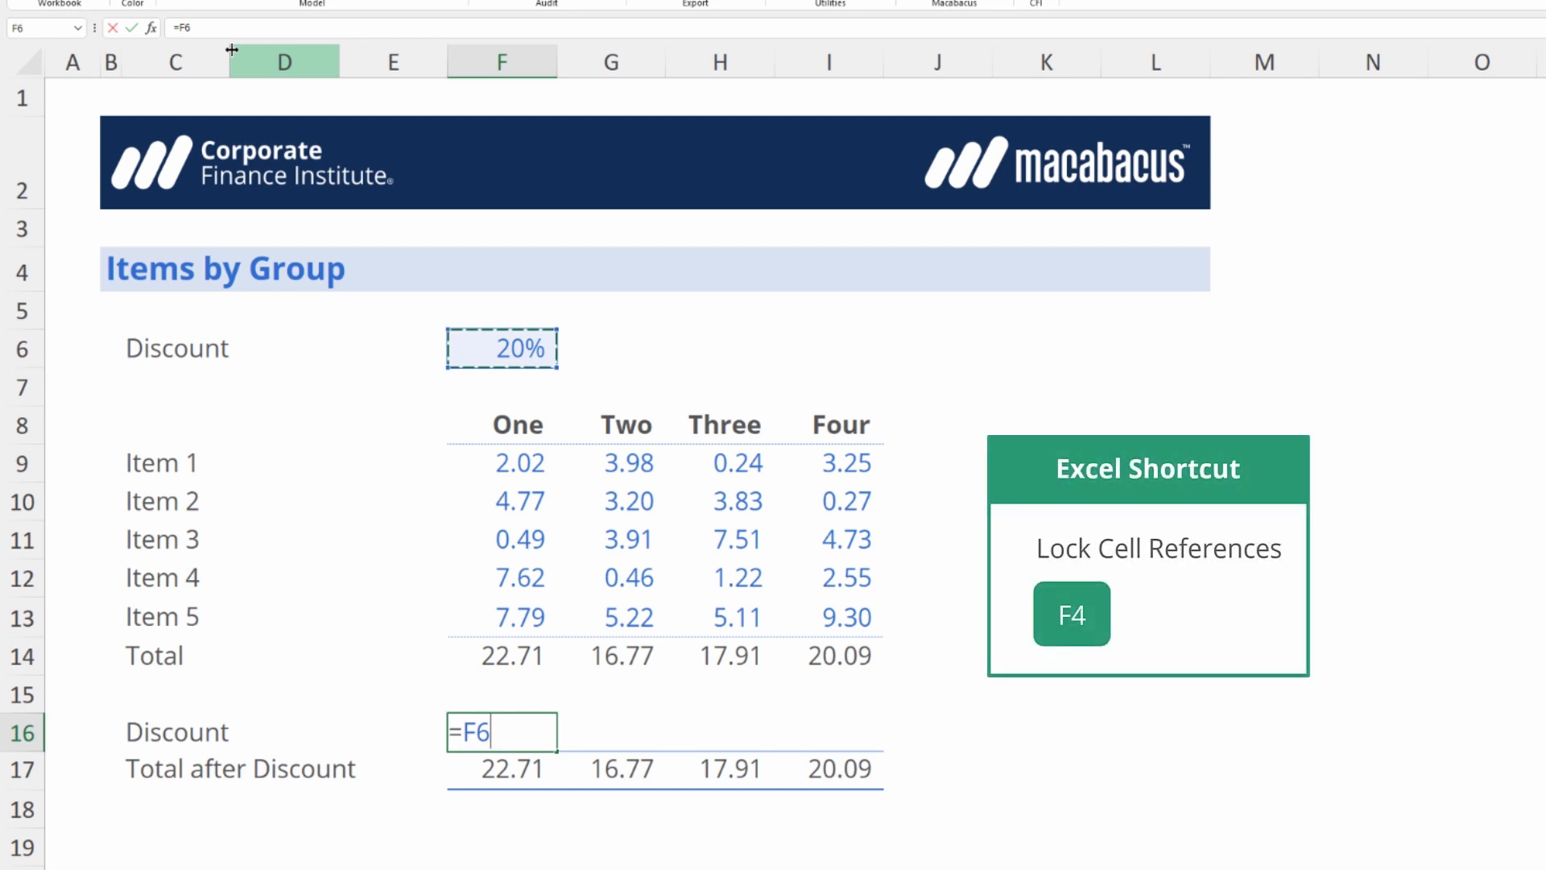
{"action": "key", "text": "F4"}
{"action": "key", "text": "F4"}
{"action": "key", "text": "F4"}
{"action": "key", "text": "F4"}
{"action": "key", "text": "F4"}
{"action": "key", "text": "Return"}
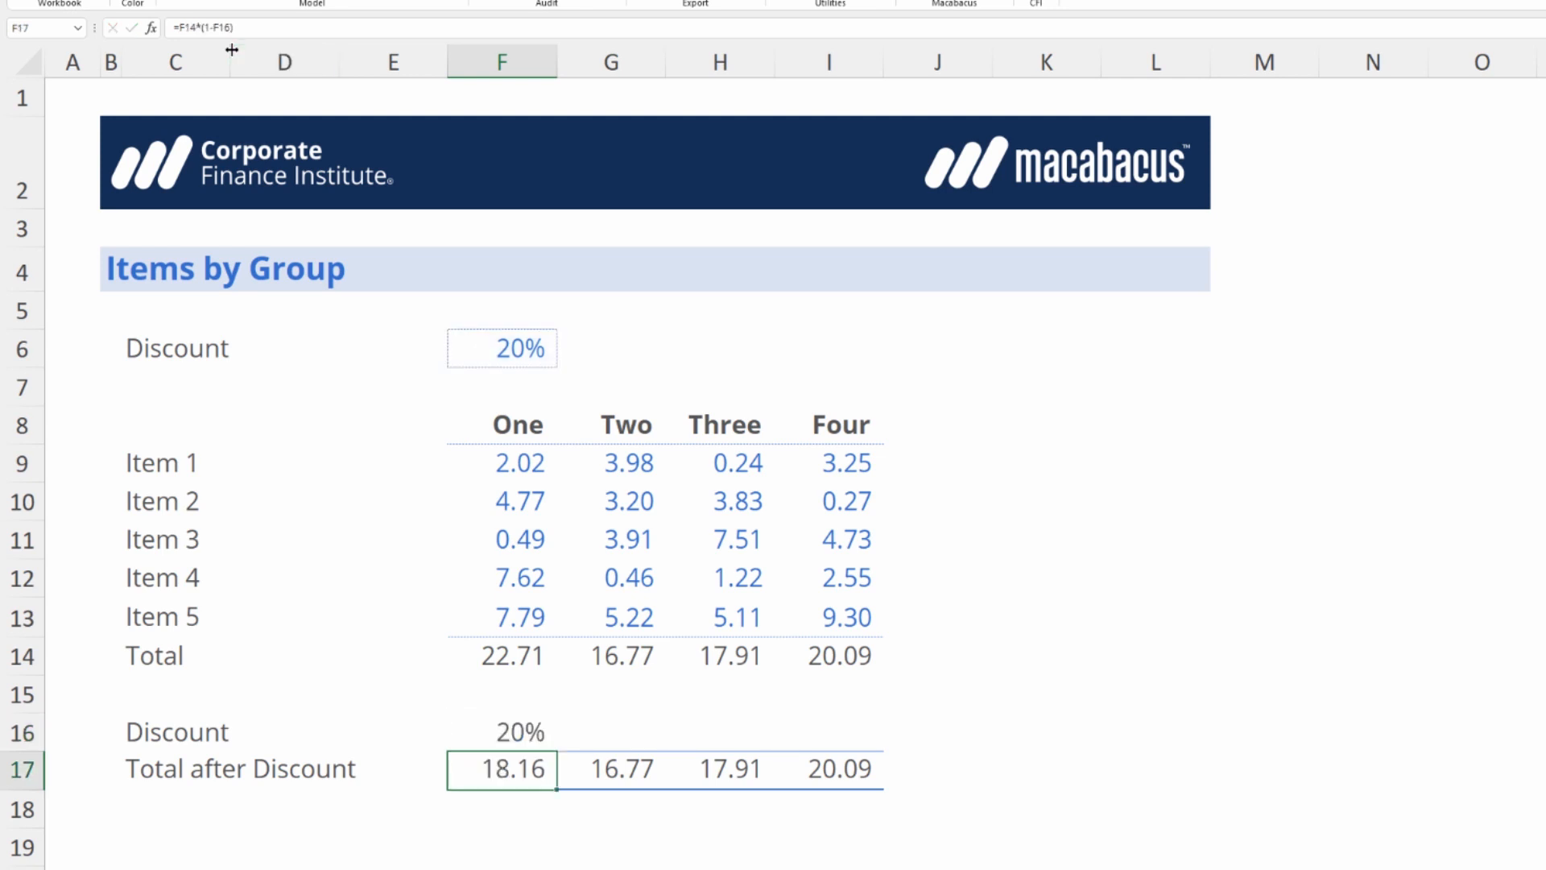
Fill the F16 discount formula right across G16:I16.
{"action": "key", "text": "Up"}
{"action": "key", "text": "shift+Right"}
{"action": "key", "text": "shift+Right"}
{"action": "key", "text": "shift+Right"}
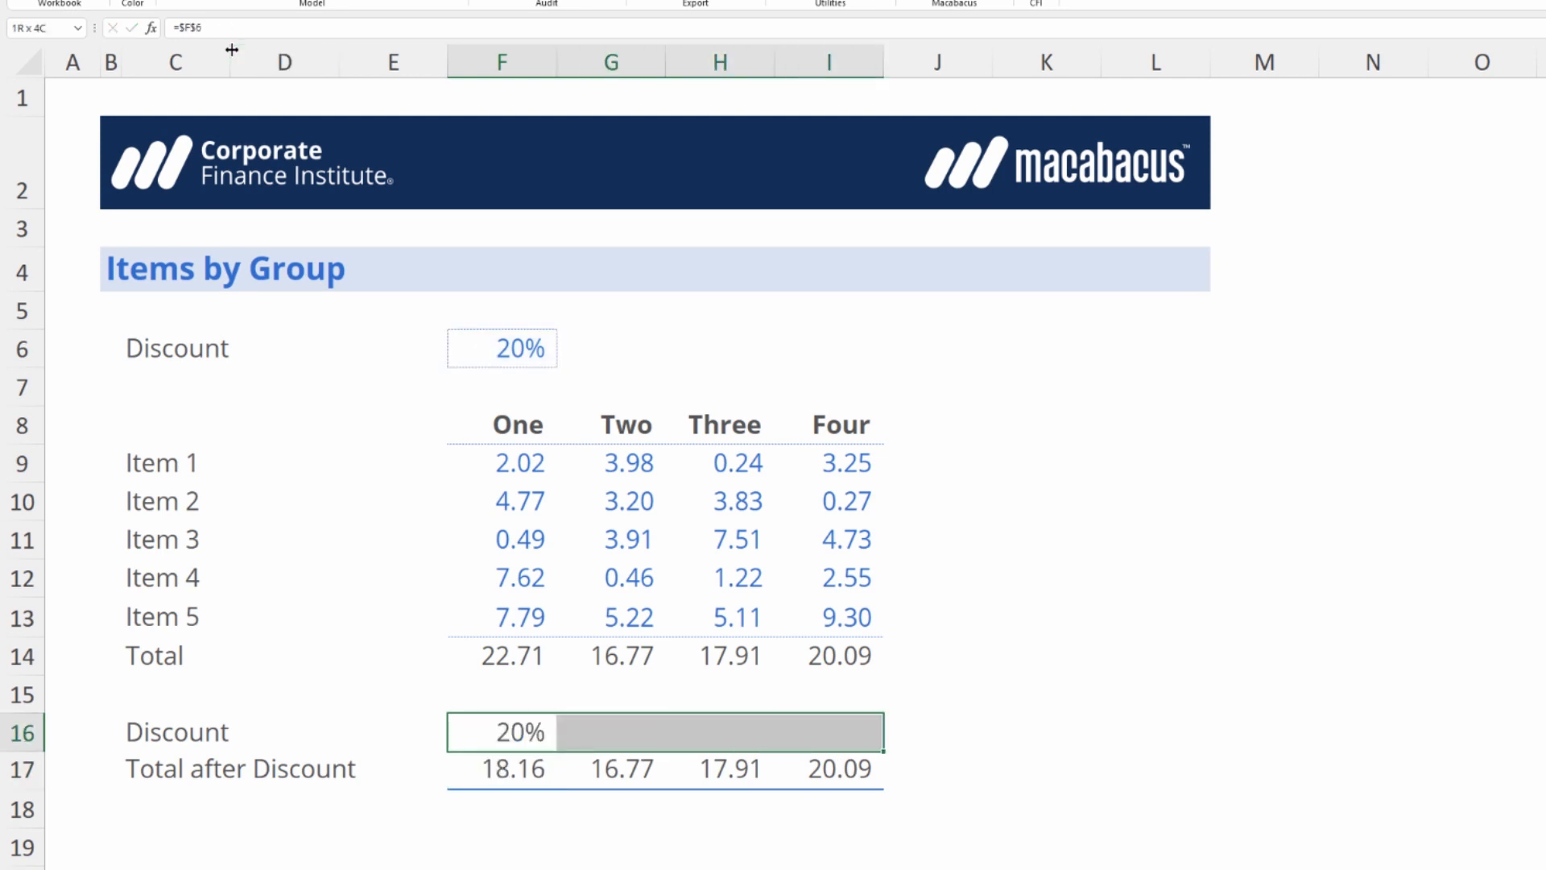
{"action": "key", "text": "ctrl+r"}
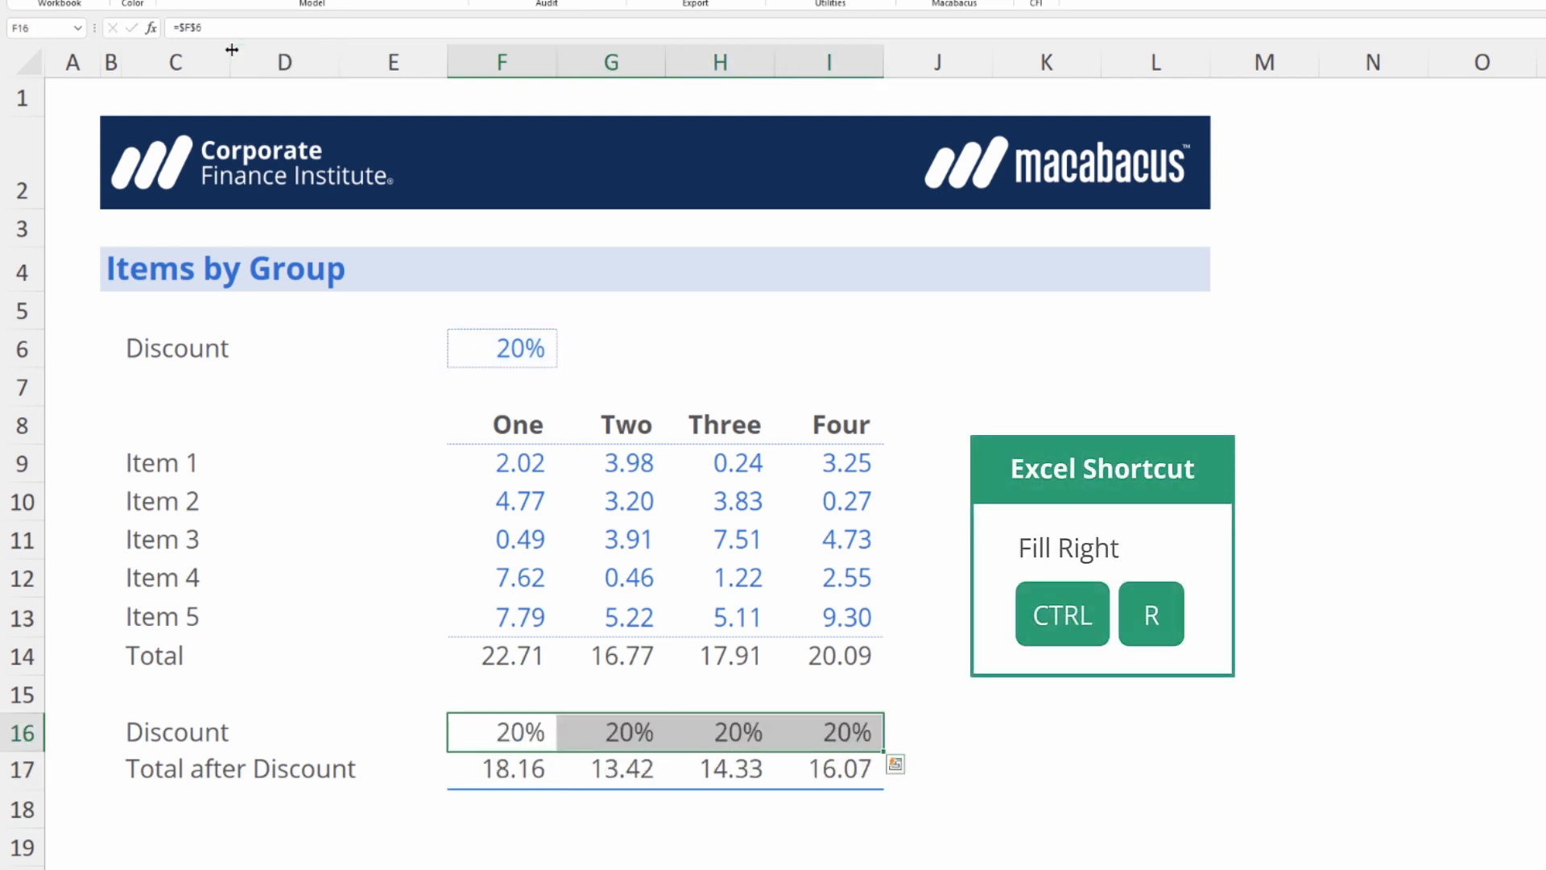
{"action": "key", "text": "shift+Left"}
{"action": "key", "text": "shift+Left"}
{"action": "key", "text": "shift+Left"}
{"action": "key", "text": "shift+Right"}
{"action": "key", "text": "shift+Right"}
{"action": "key", "text": "shift+Right"}
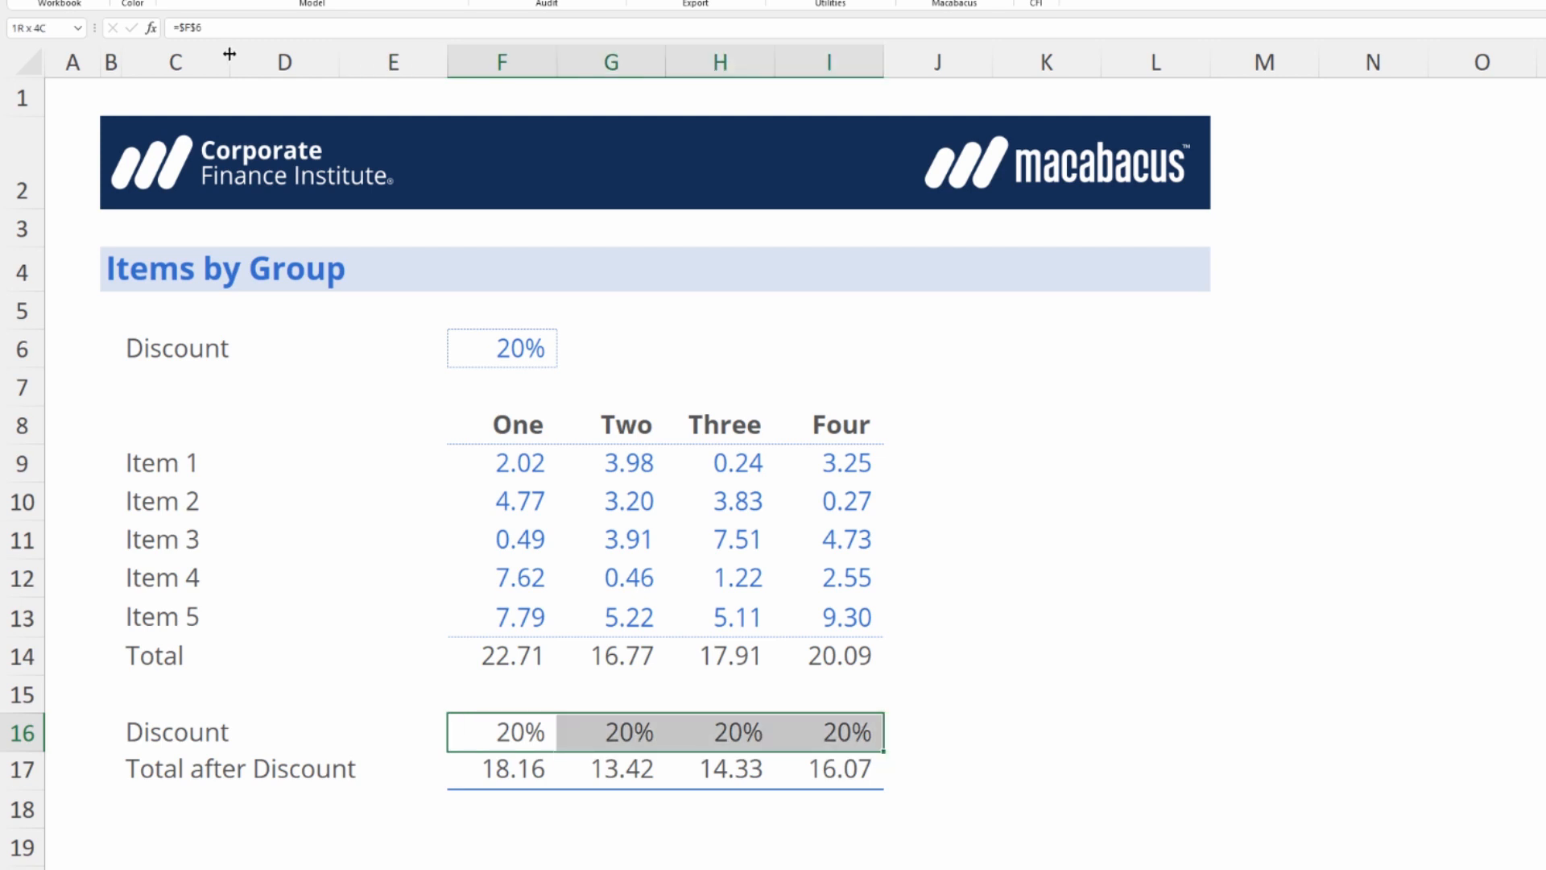
{"action": "key", "text": "shift+Left"}
{"action": "key", "text": "shift+Left"}
{"action": "key", "text": "shift+Left"}
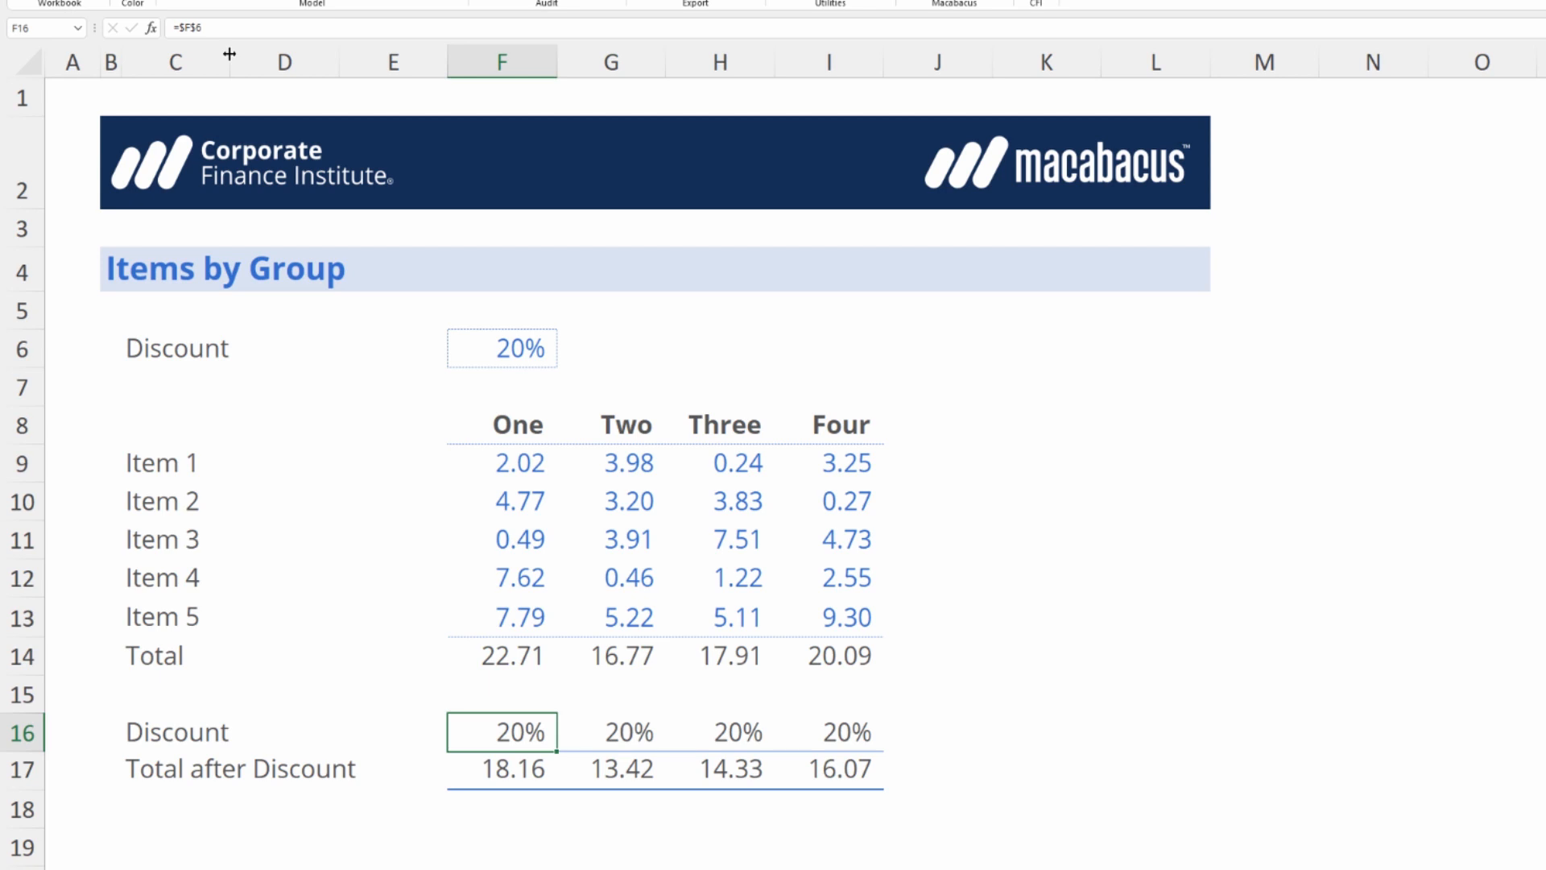
Use Macabacus Anchor Formula Cycle on F16:I16 to run through every anchoring state and back to =$F$6.
{"action": "key", "text": "shift+Right"}
{"action": "key", "text": "shift+Right"}
{"action": "key", "text": "shift+Right"}
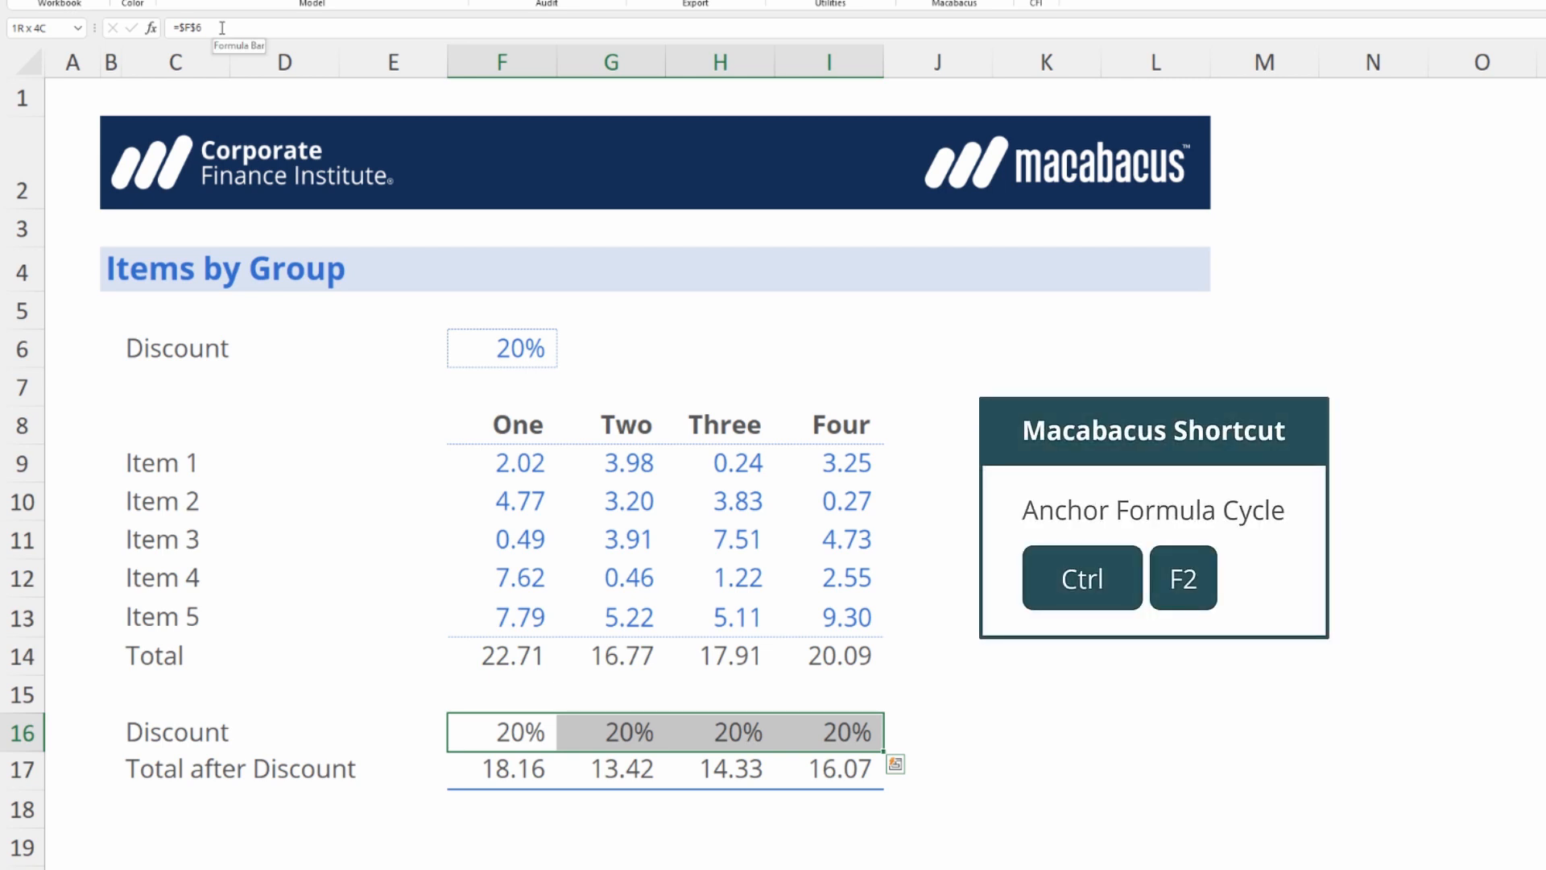
{"action": "key", "text": "ctrl+F2"}
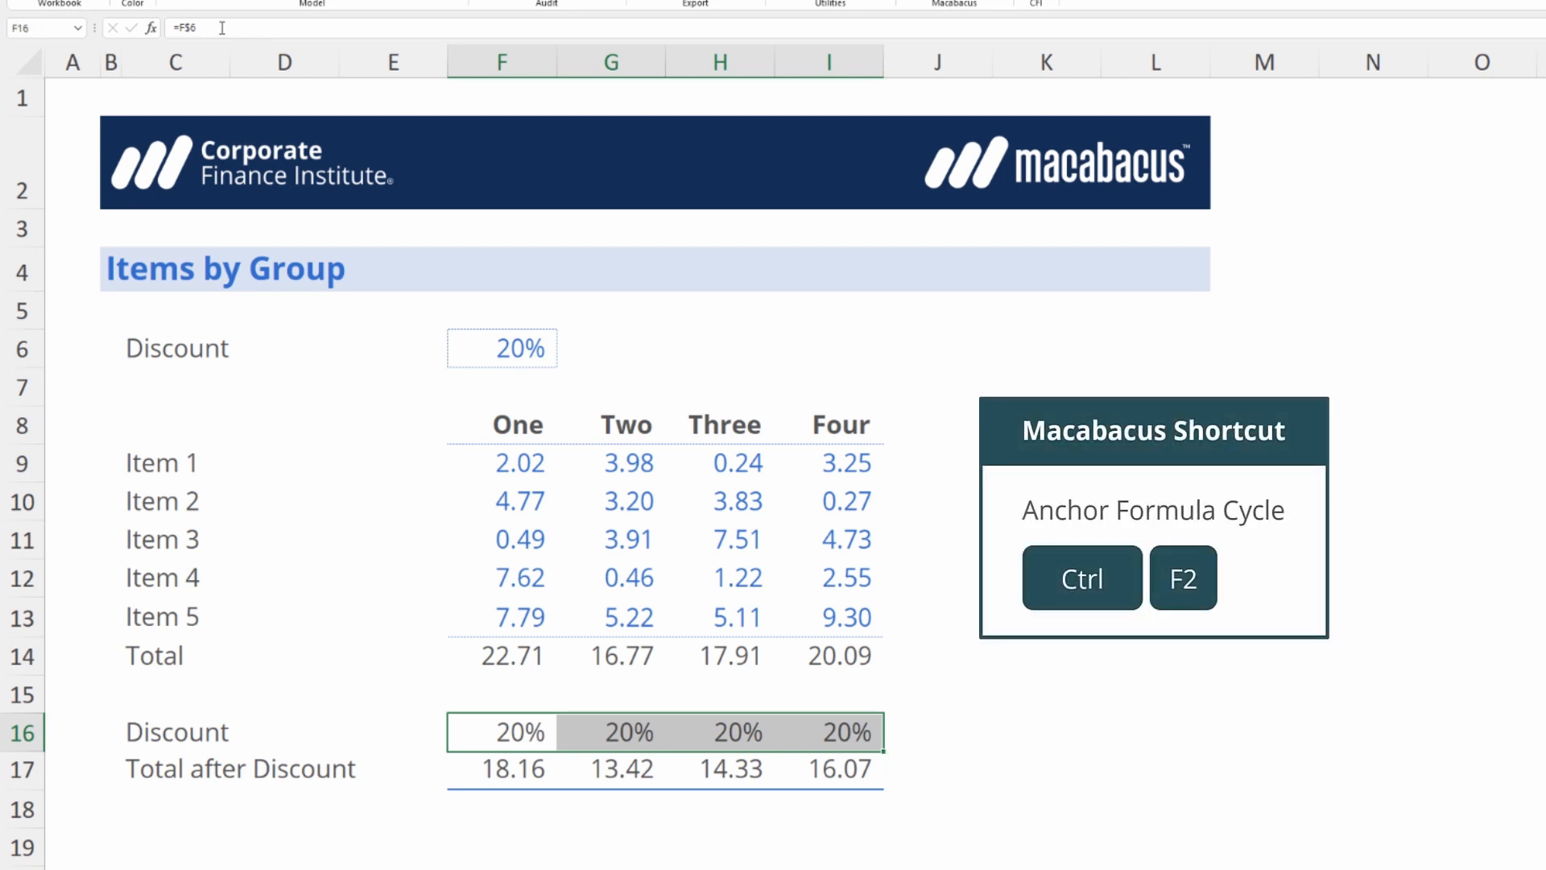
{"action": "key", "text": "ctrl+F2"}
{"action": "key", "text": "ctrl+F2"}
{"action": "key", "text": "ctrl+F2"}
Fill the 20% discount input from F6 right across G6:I6.
{"action": "key", "text": "ctrl+Up"}
{"action": "key", "text": "ctrl+Up"}
{"action": "key", "text": "ctrl+Up"}
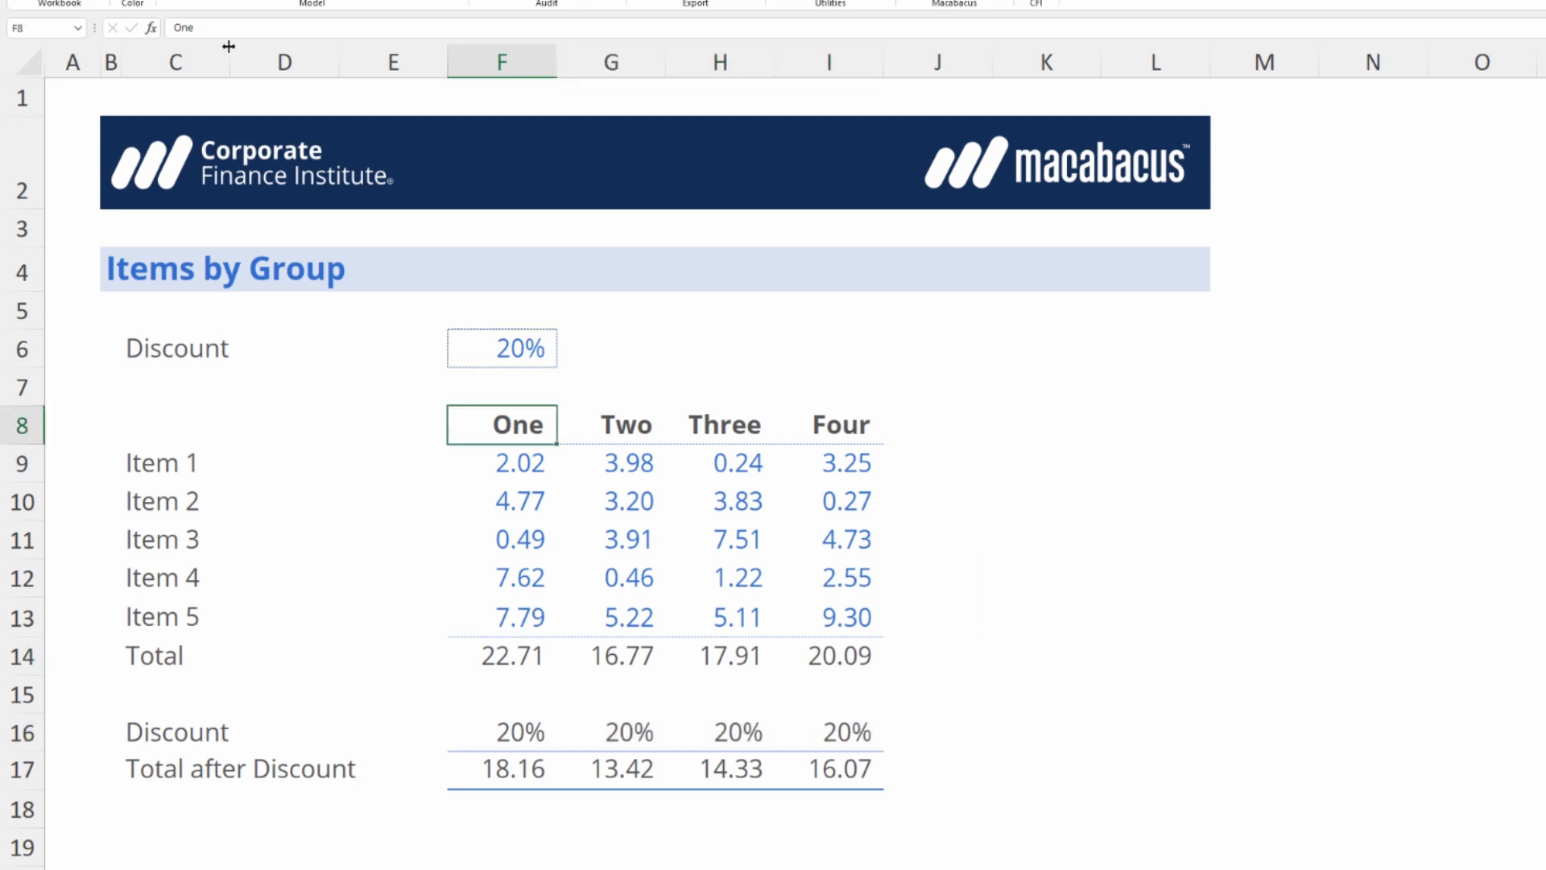
{"action": "key", "text": "shift+Right"}
{"action": "key", "text": "shift+Right"}
{"action": "key", "text": "shift+Right"}
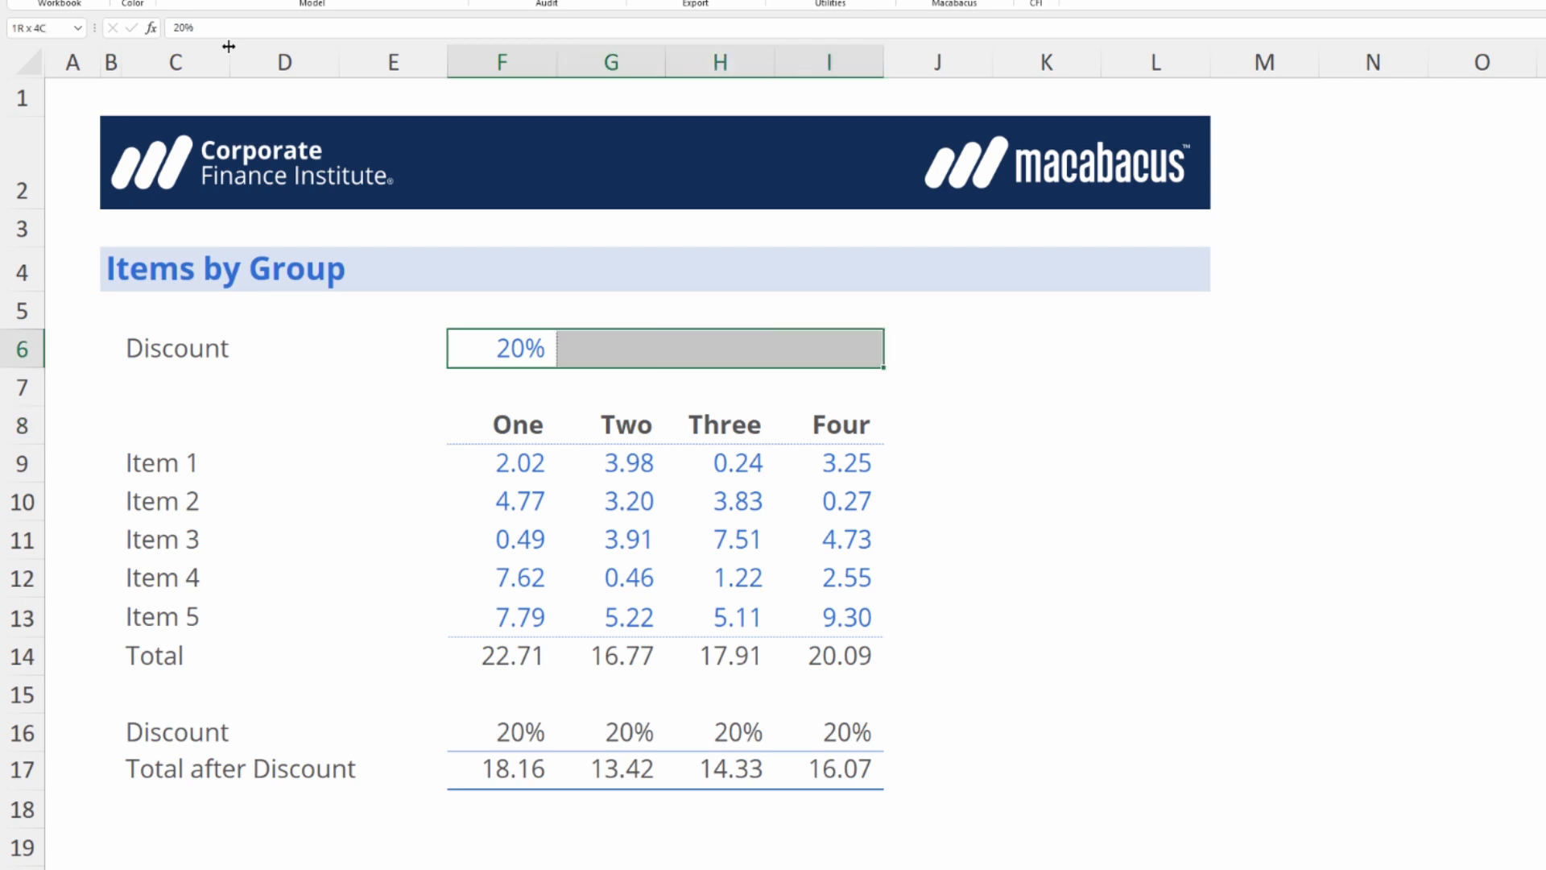
{"action": "key", "text": "ctrl+r"}
{"action": "key", "text": "Up"}
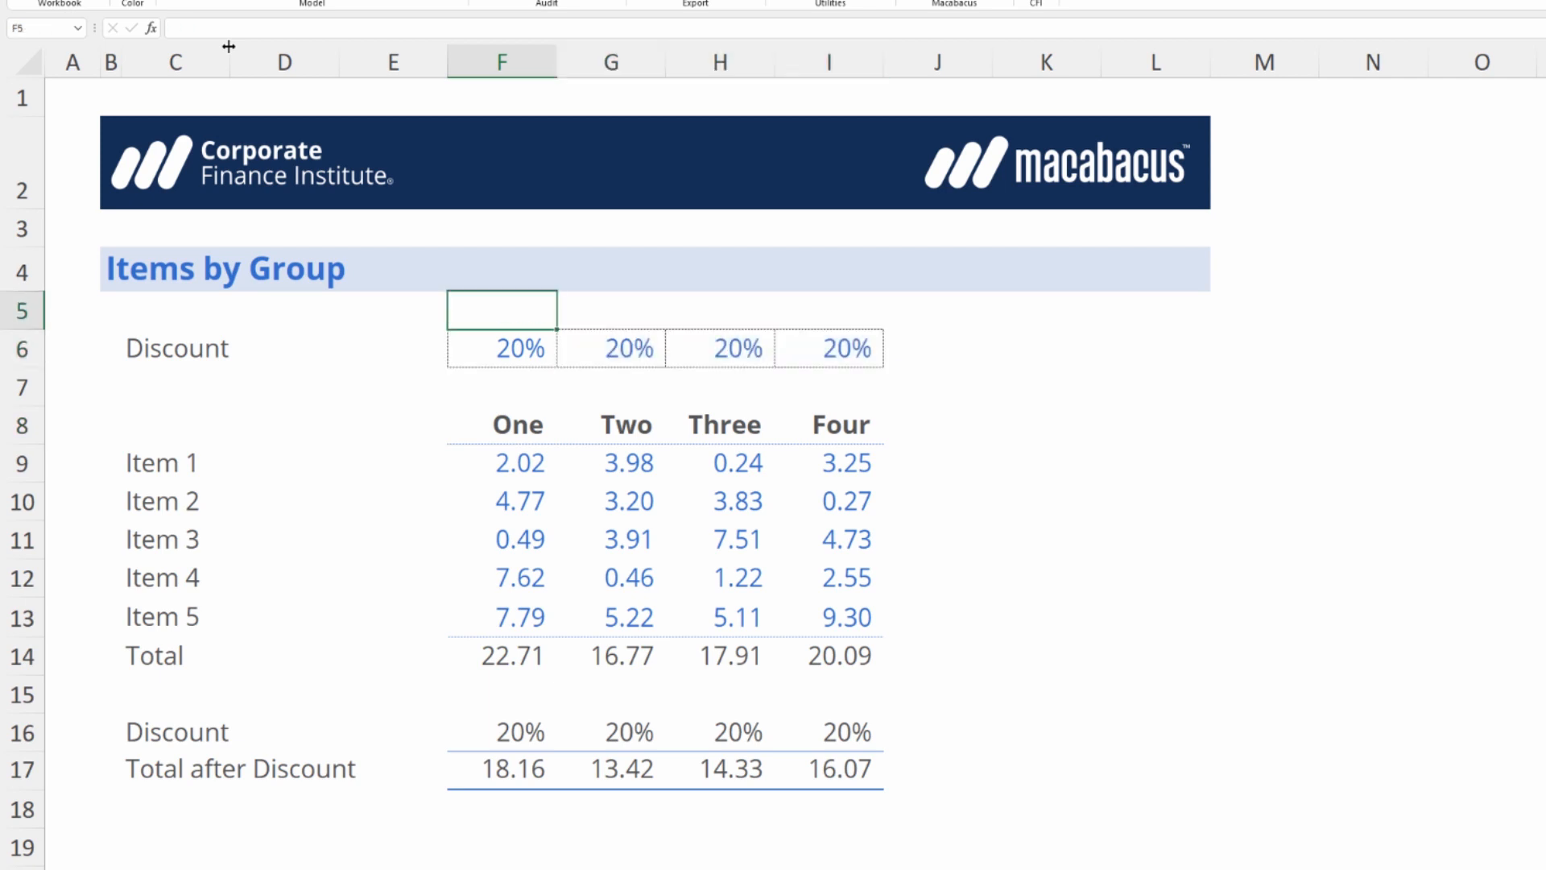
Remove the individual cell borders from the discount inputs in F6:I6 and apply a single dotted outside border around the range.
{"action": "key", "text": "Down"}
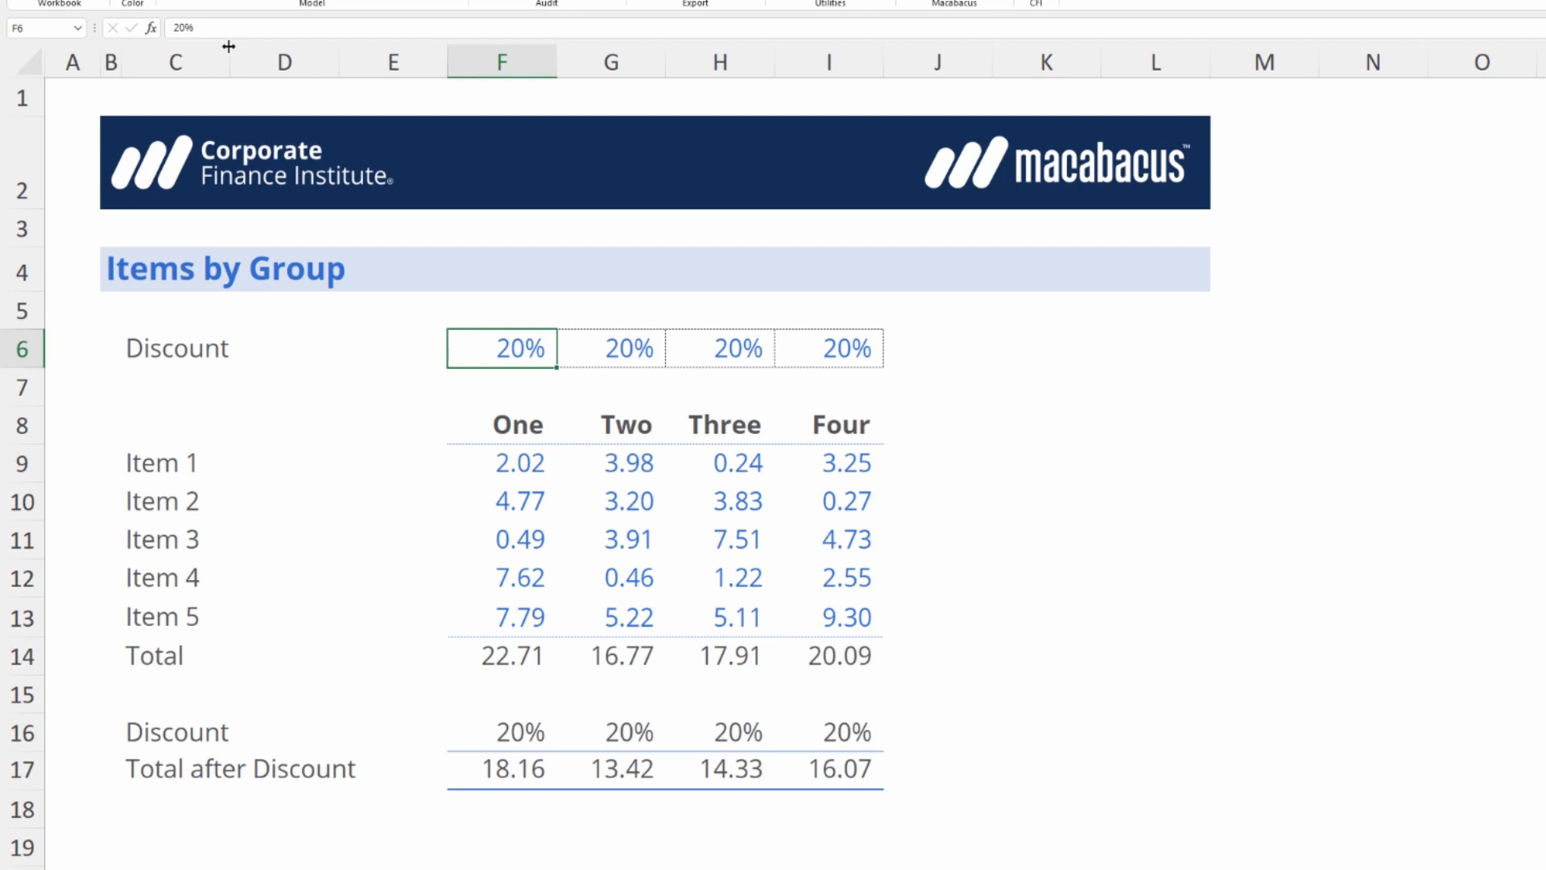
{"action": "key", "text": "shift+Right"}
{"action": "key", "text": "shift+Right"}
{"action": "key", "text": "shift+Right"}
{"action": "key", "text": "ctrl+shift+minus"}
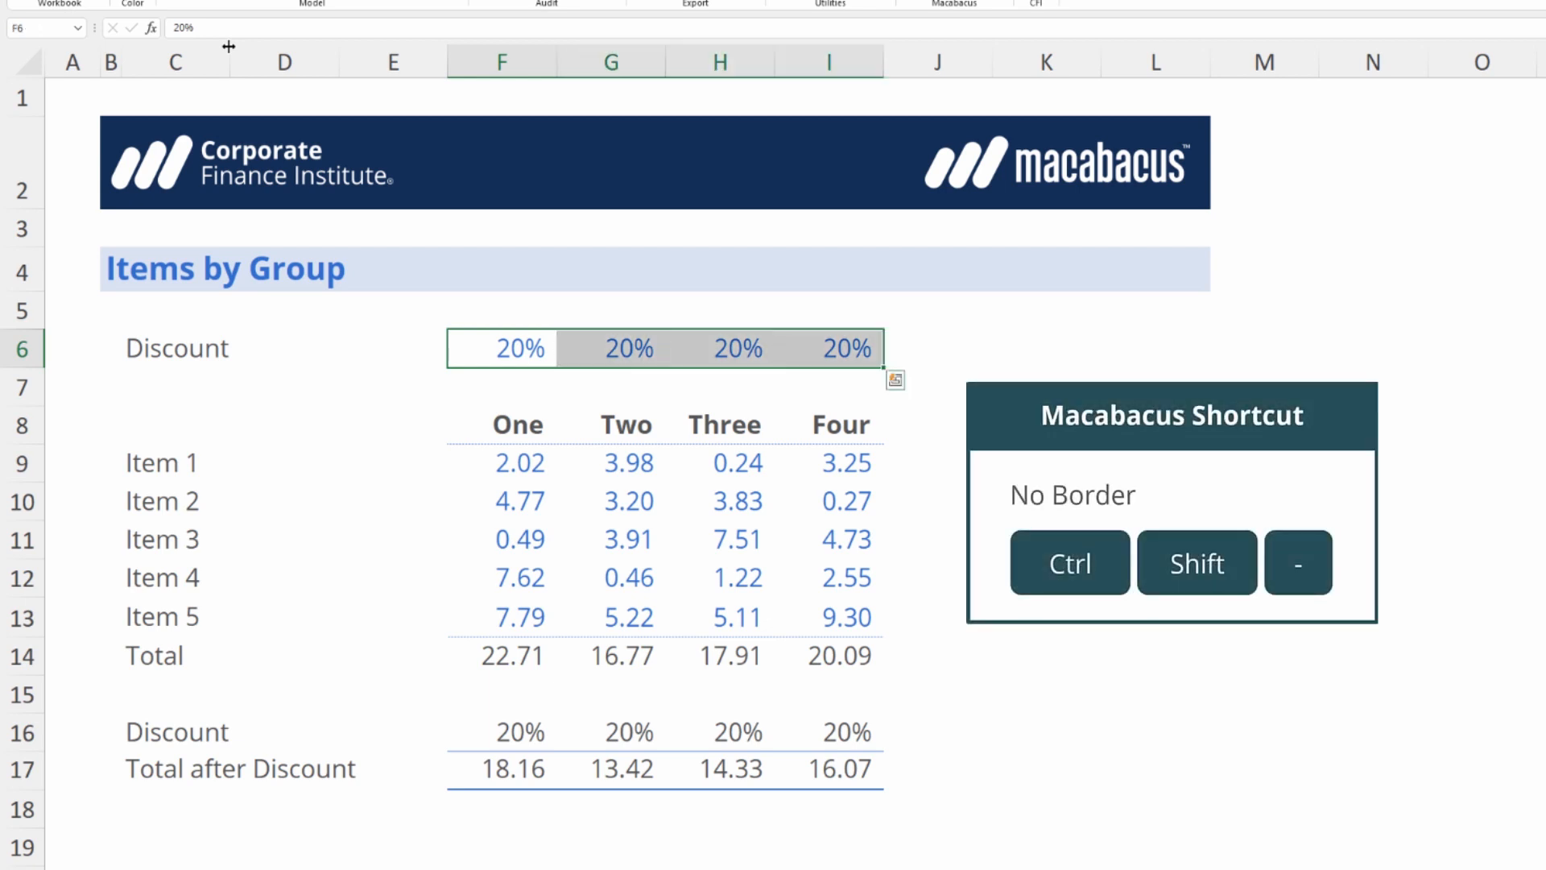
{"action": "key", "text": "ctrl+shift+7"}
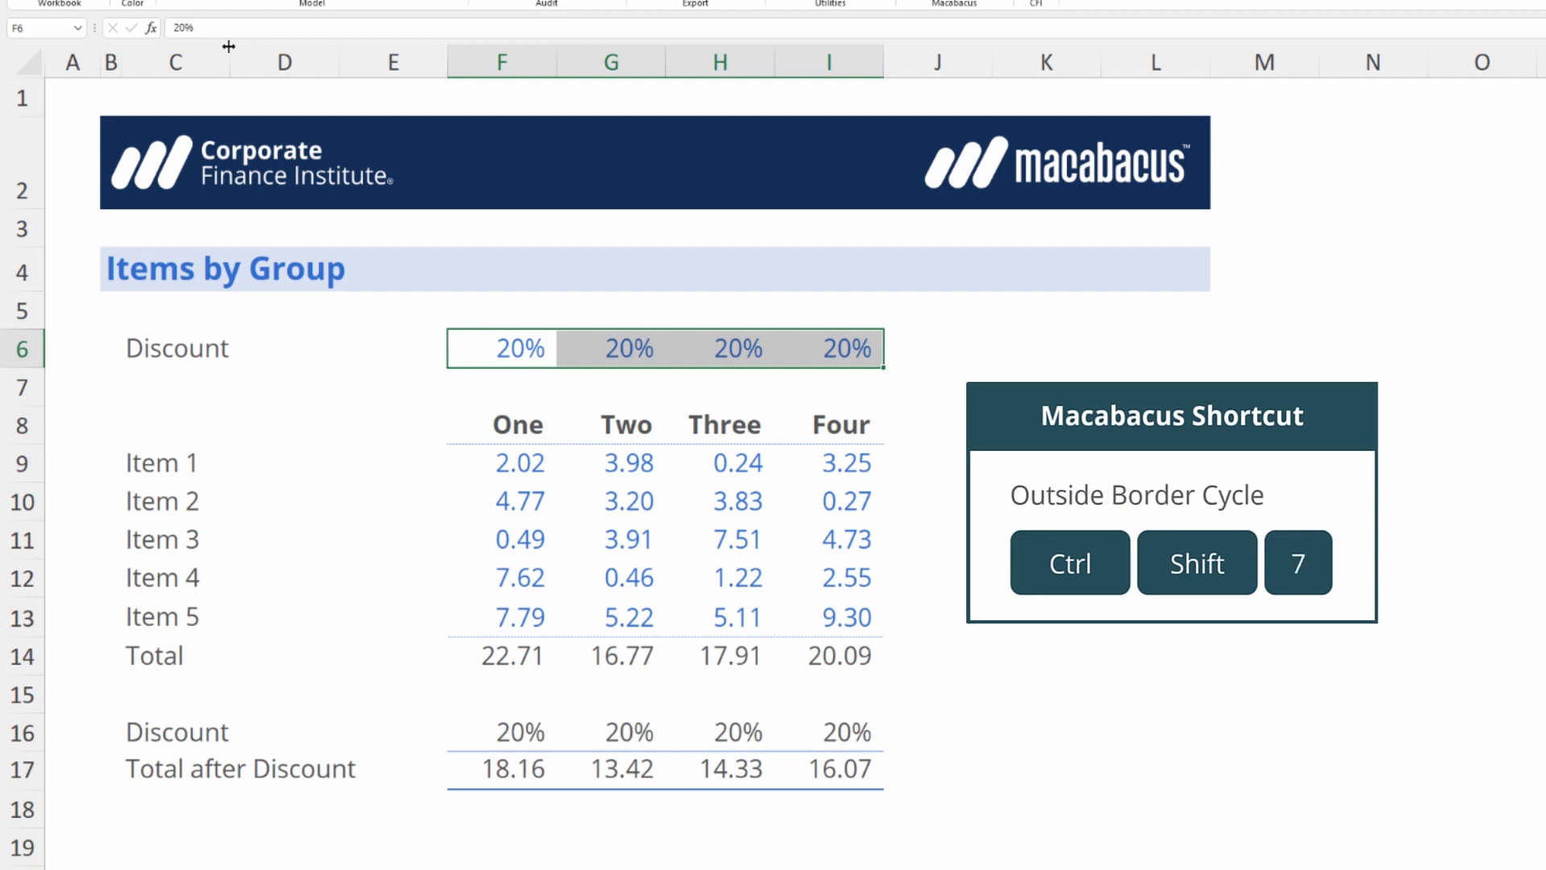
{"action": "key", "text": "Right"}
{"action": "key", "text": "Right"}
{"action": "key", "text": "Right"}
{"action": "key", "text": "Right"}
{"action": "key", "text": "Right"}
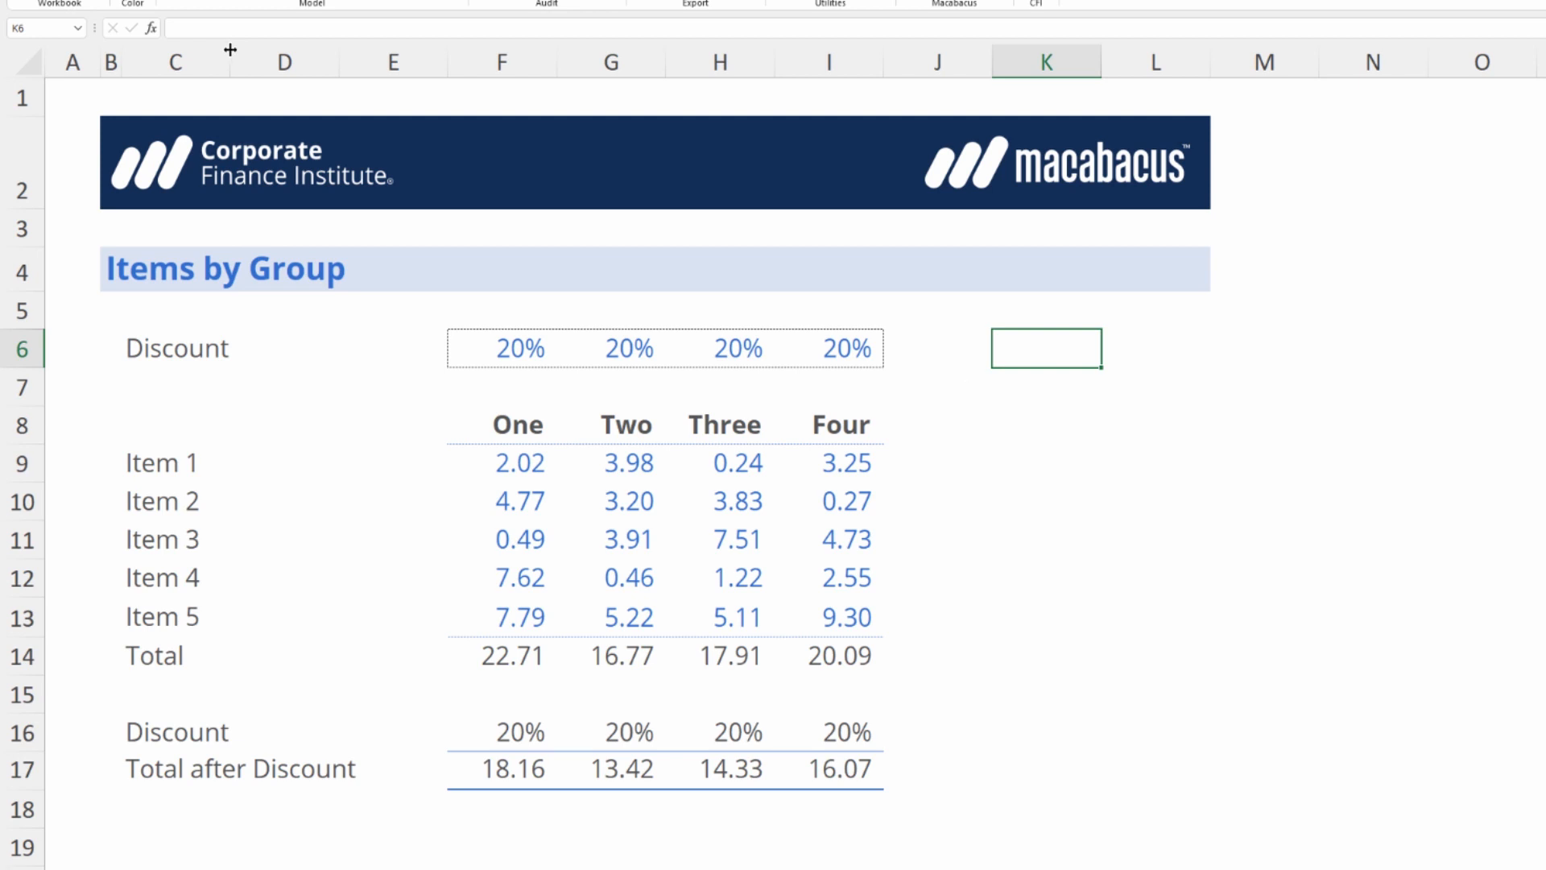
{"action": "key", "text": "ctrl+Left"}
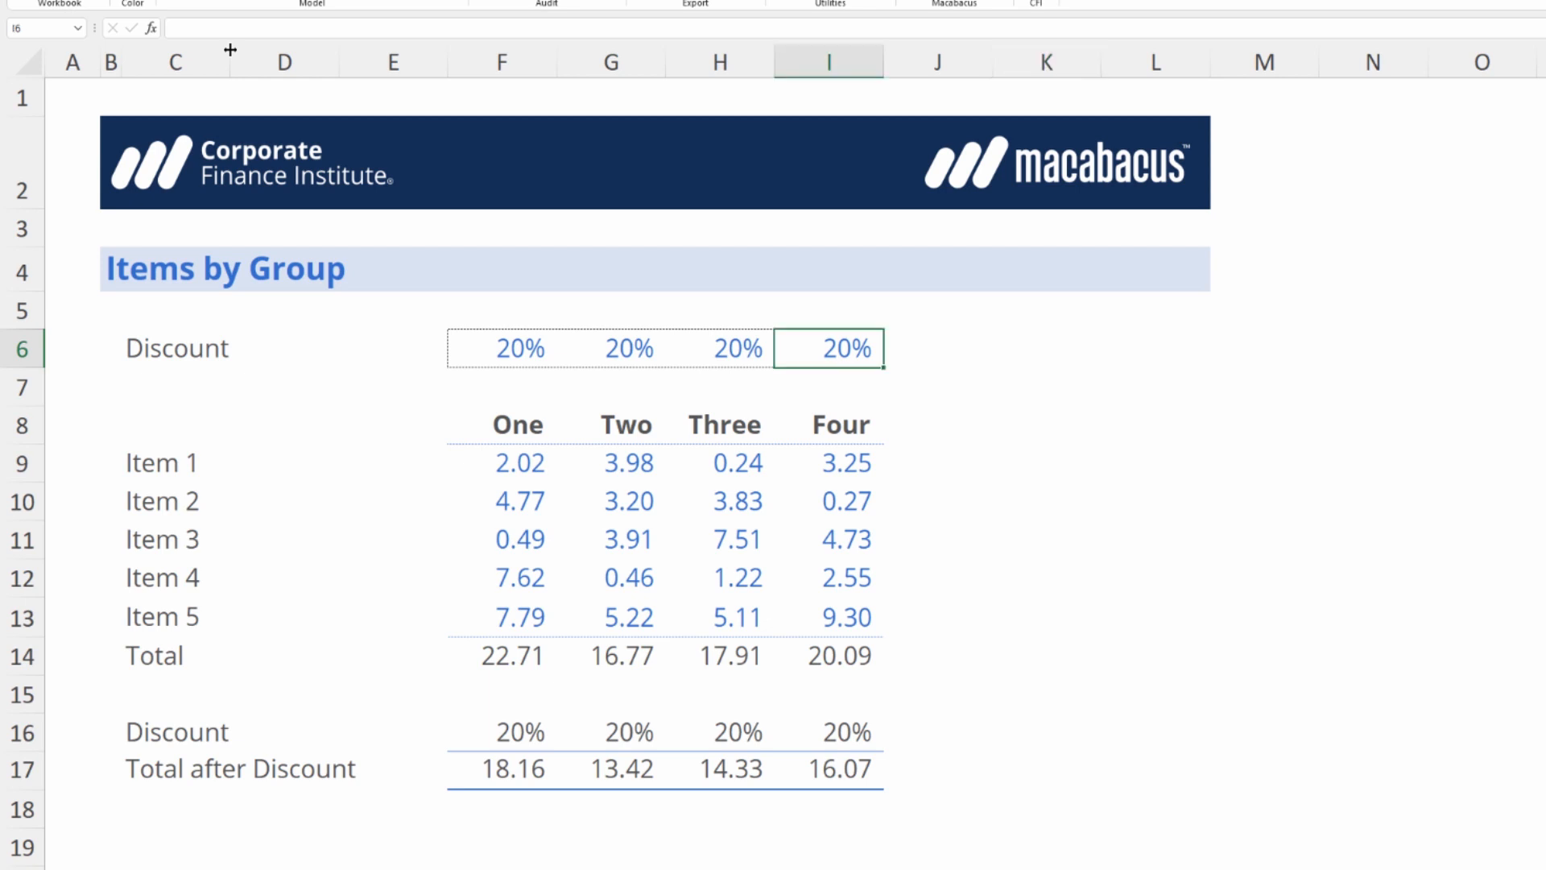
{"action": "key", "text": "ctrl+Left"}
{"action": "key", "text": "ctrl+shift+Right"}
{"action": "key", "text": "ctrl+v"}
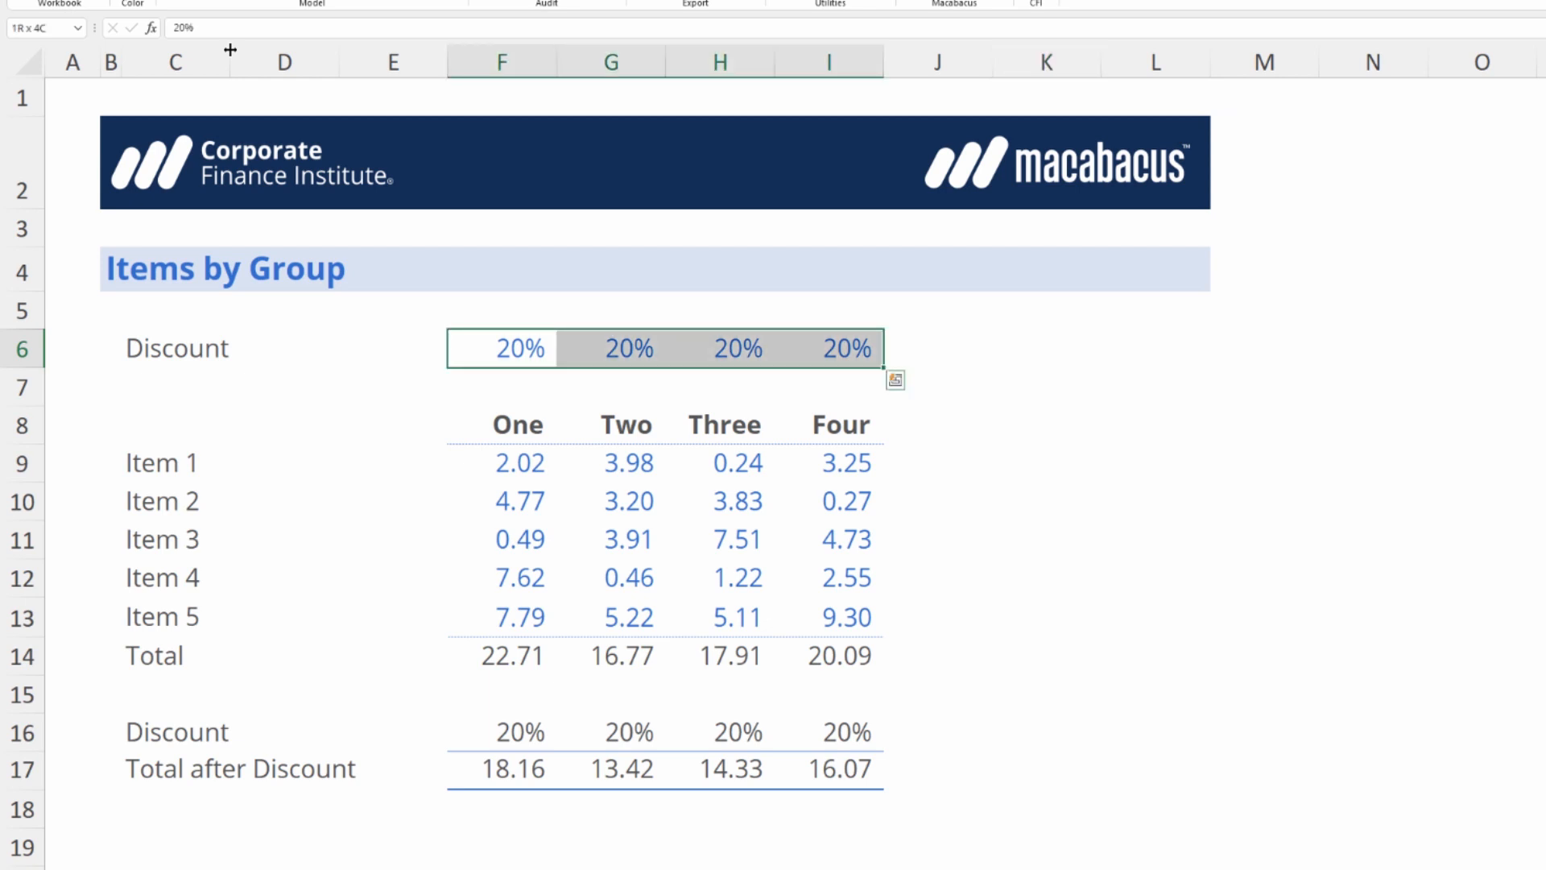
{"action": "key", "text": "ctrl+shift+Left"}
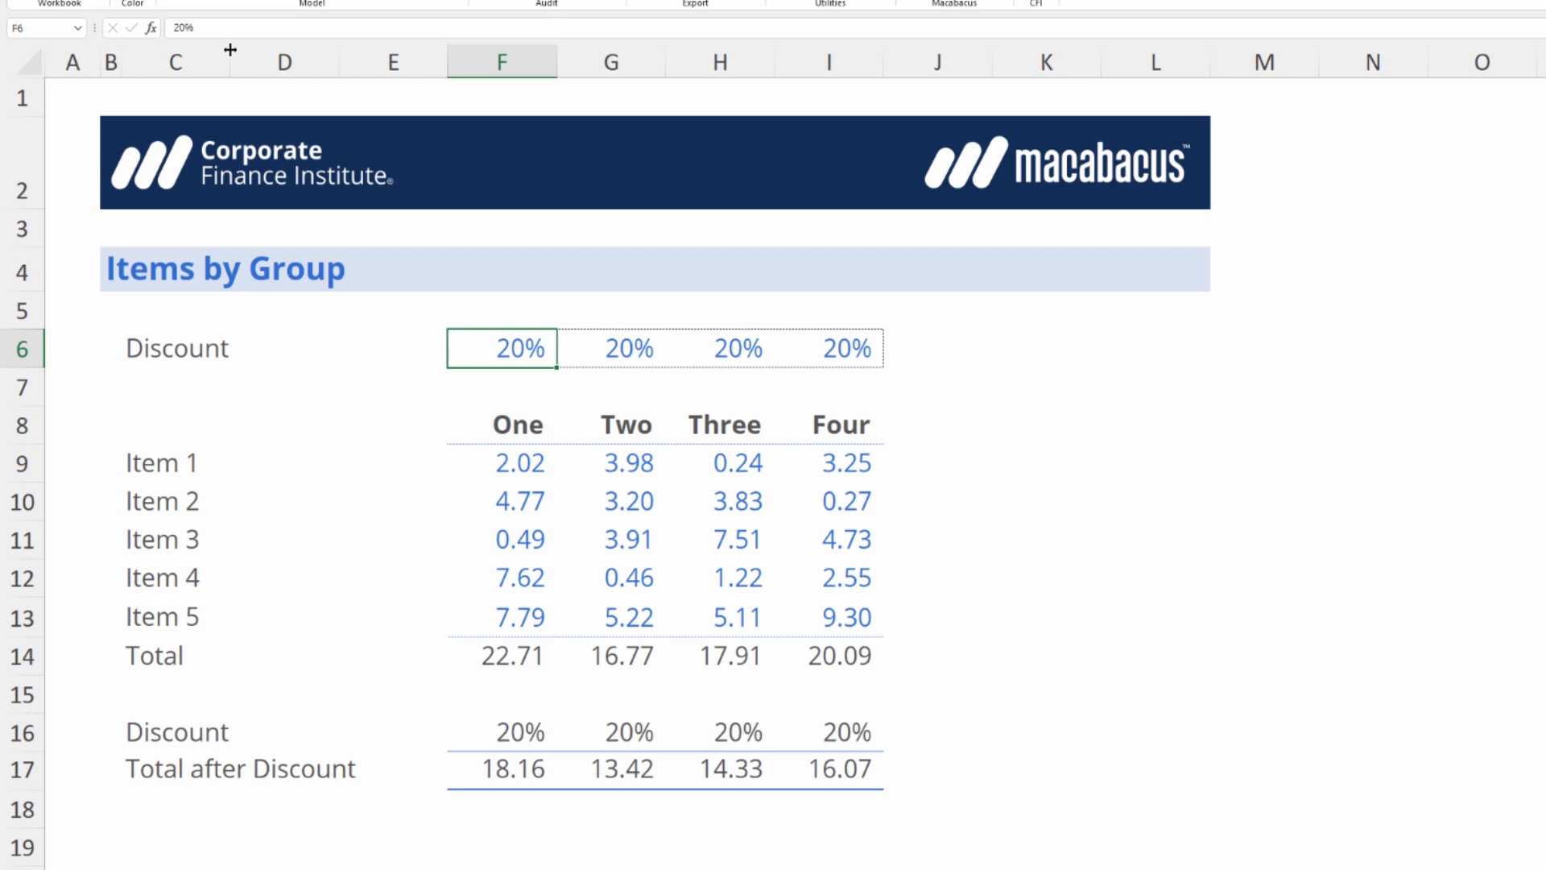
{"action": "key", "text": "F2"}
{"action": "key", "text": "Return"}
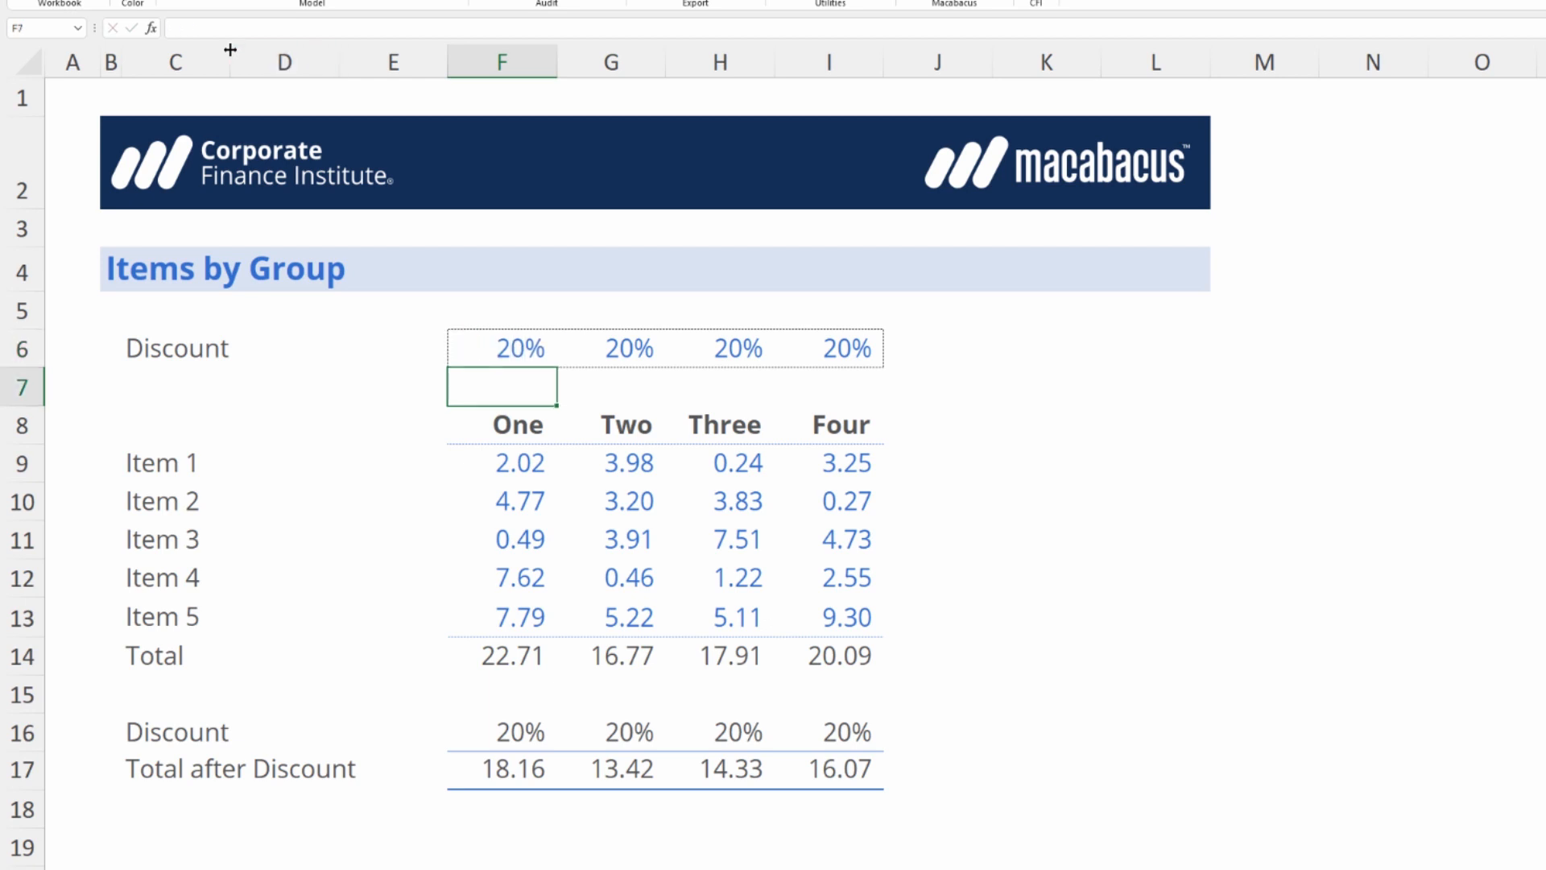
Set the discount input for group Two in G6 to 10%.
{"action": "key", "text": "Up"}
{"action": "key", "text": "Right"}
{"action": "key", "text": "F2"}
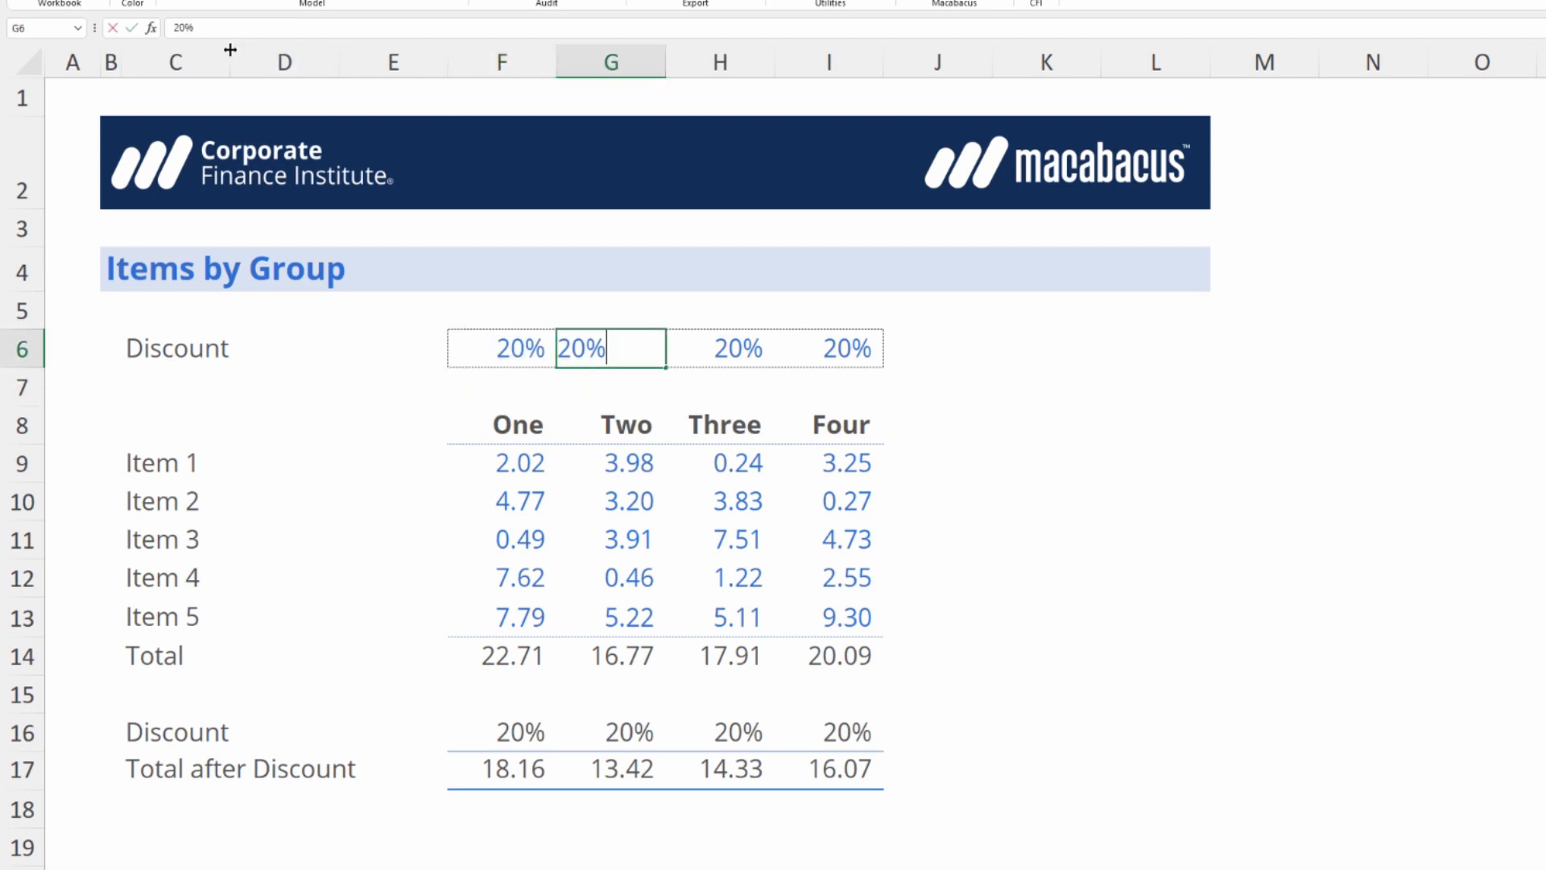
{"action": "key", "text": "Left"}
{"action": "key", "text": "Left"}
{"action": "key", "text": "BackSpace"}
{"action": "type", "text": "1"}
{"action": "key", "text": "Return"}
{"action": "key", "text": "Up"}
{"action": "key", "text": "Right"}
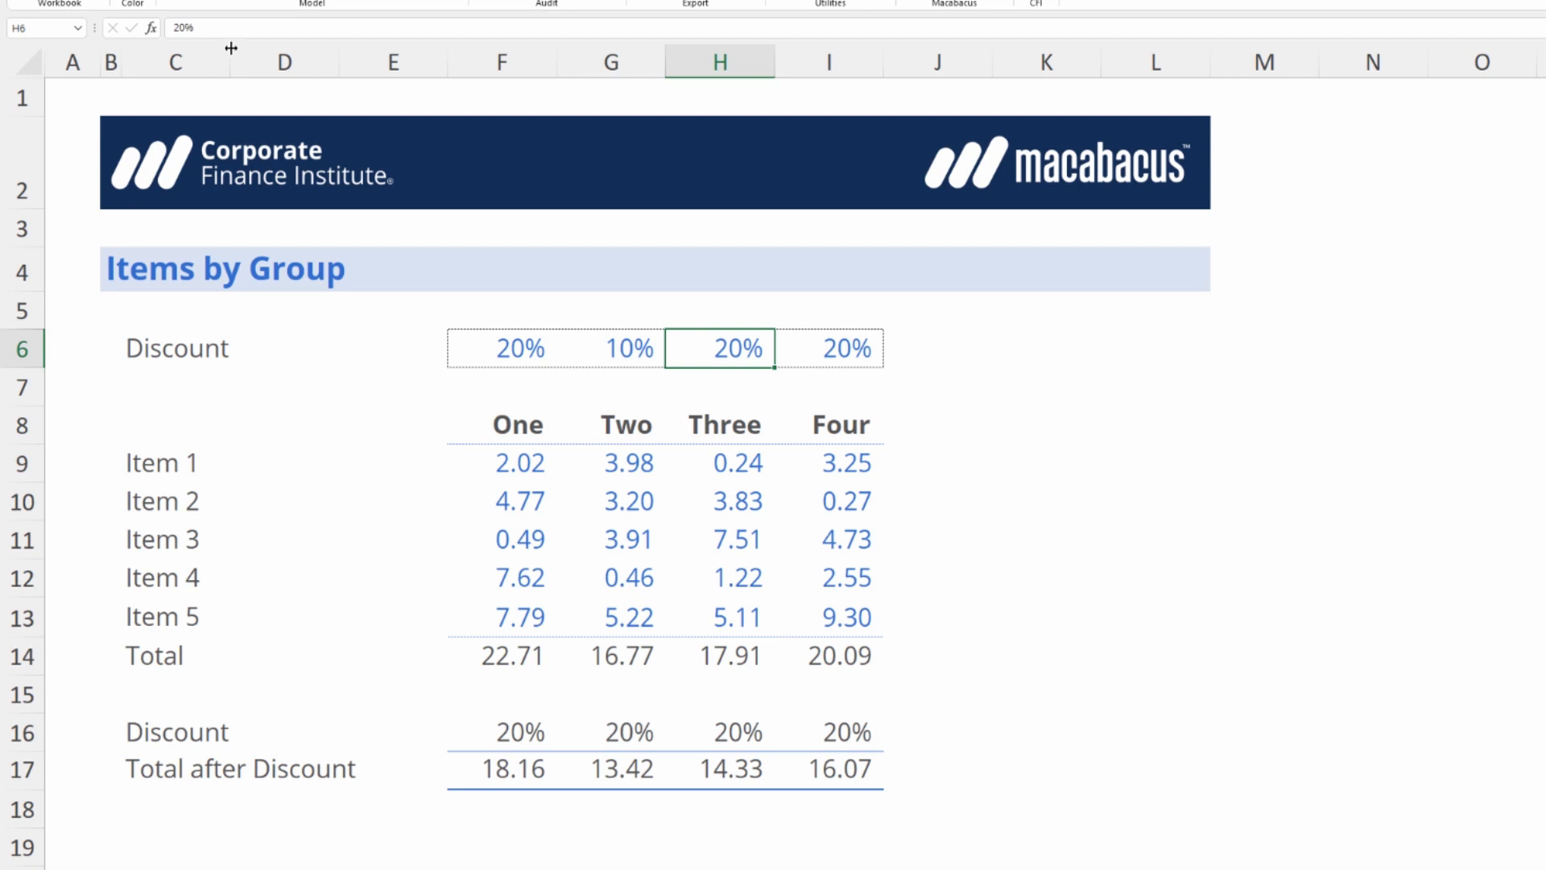
{"action": "key", "text": "Left"}
{"action": "key", "text": "Left"}
{"action": "key", "text": "shift+Right"}
{"action": "key", "text": "shift+Right"}
{"action": "key", "text": "shift+Right"}
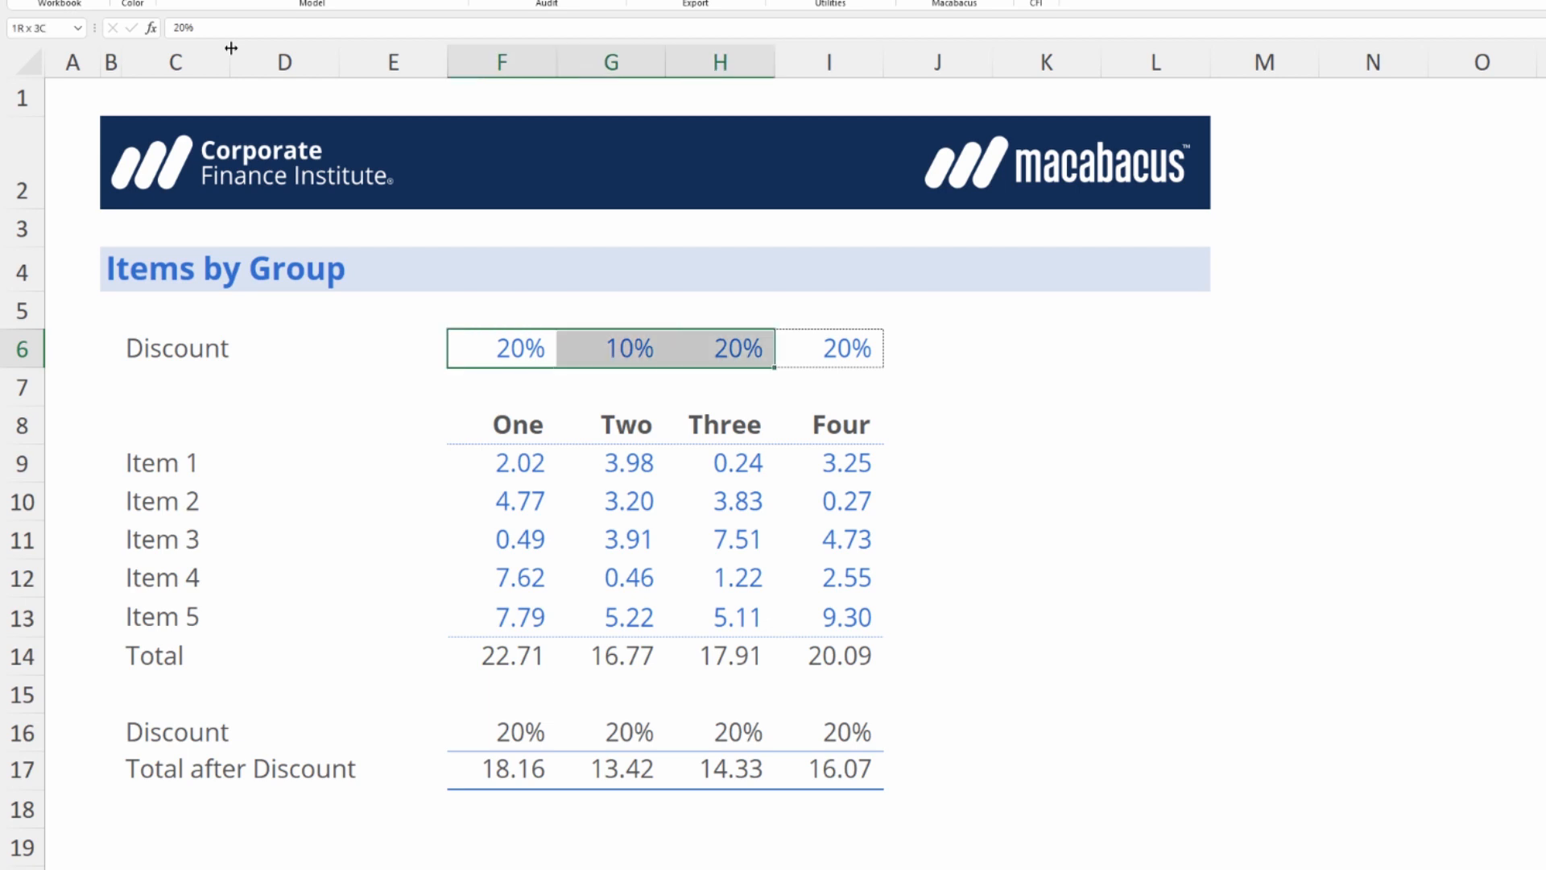
{"action": "type", "text": "20%\t10%\t20%\t20%"}
{"action": "key", "text": "Left"}
{"action": "key", "text": "Right"}
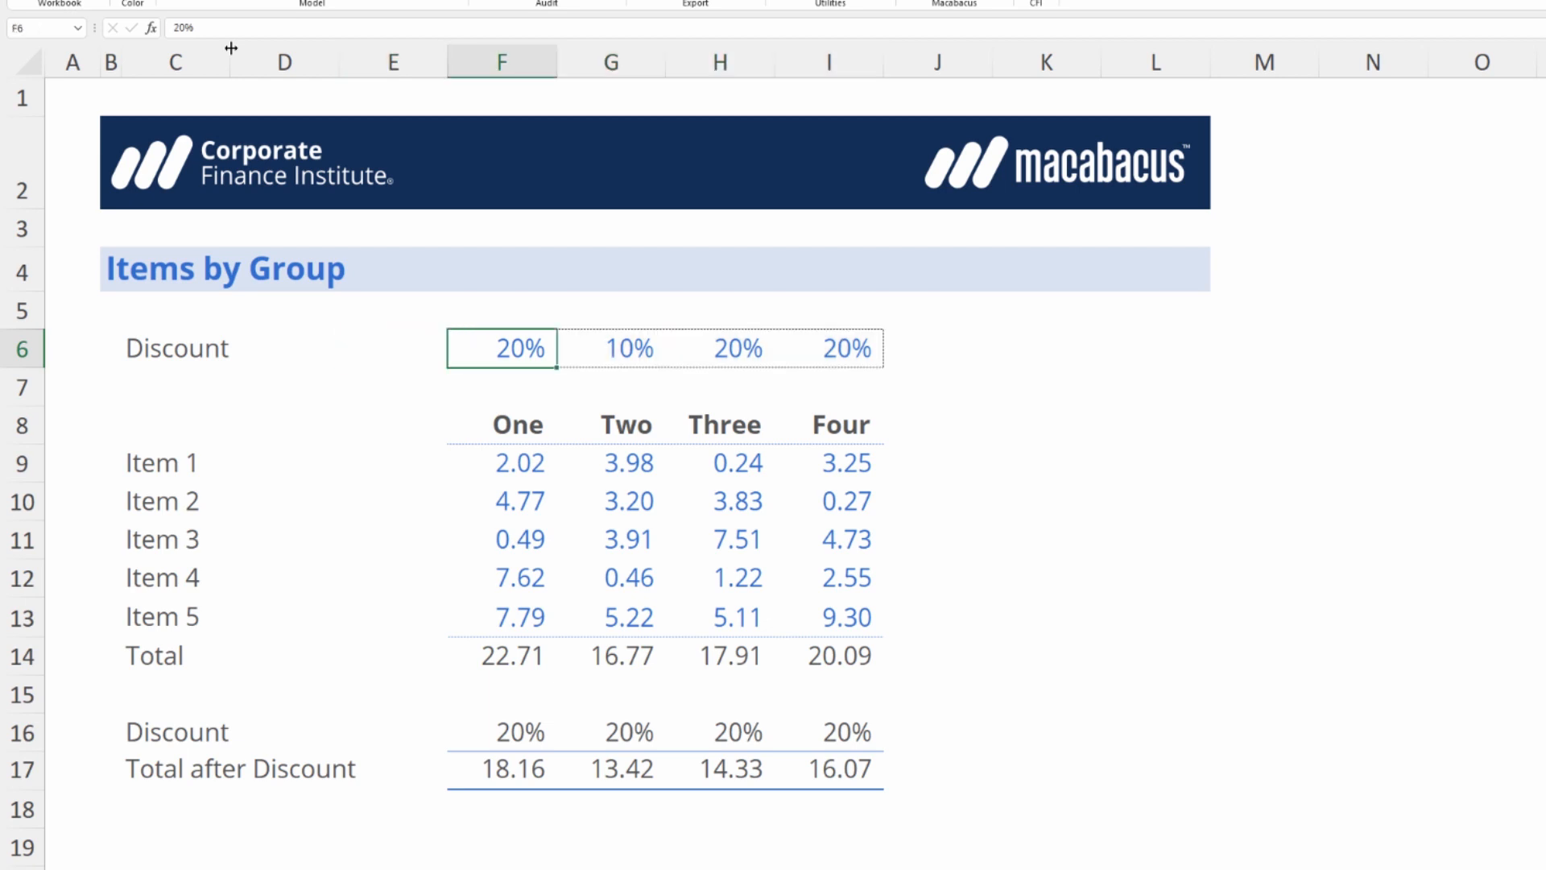
Select the discount inputs F6:I6 and set the group Three discount in H6 to 15%.
{"action": "key", "text": "shift+Right"}
{"action": "key", "text": "shift+Right"}
{"action": "key", "text": "shift+Right"}
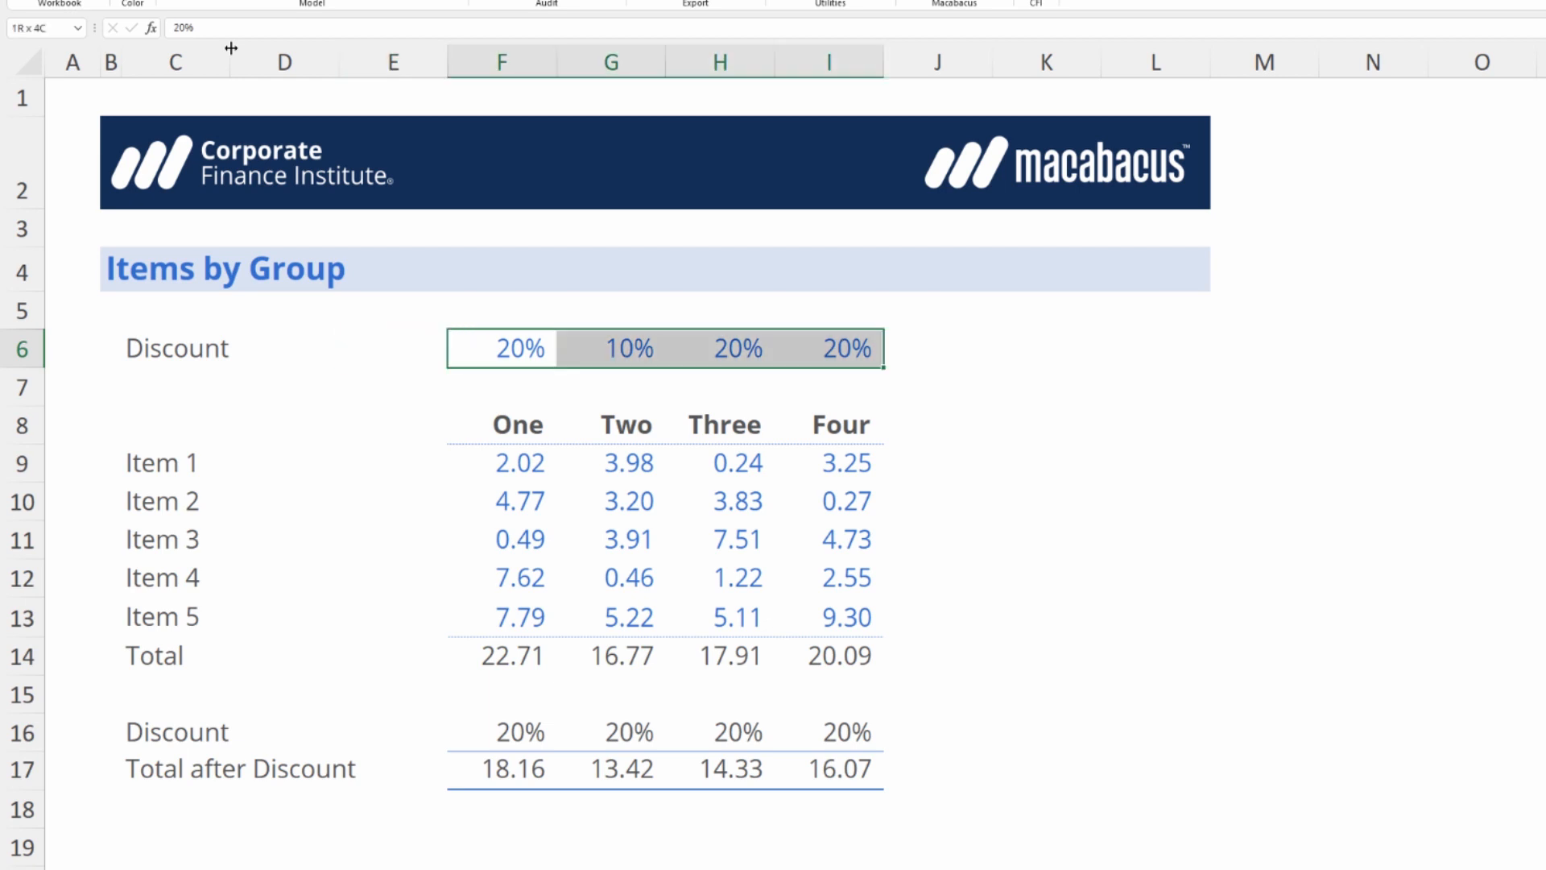
{"action": "key", "text": "ctrl+v"}
{"action": "key", "text": "F2"}
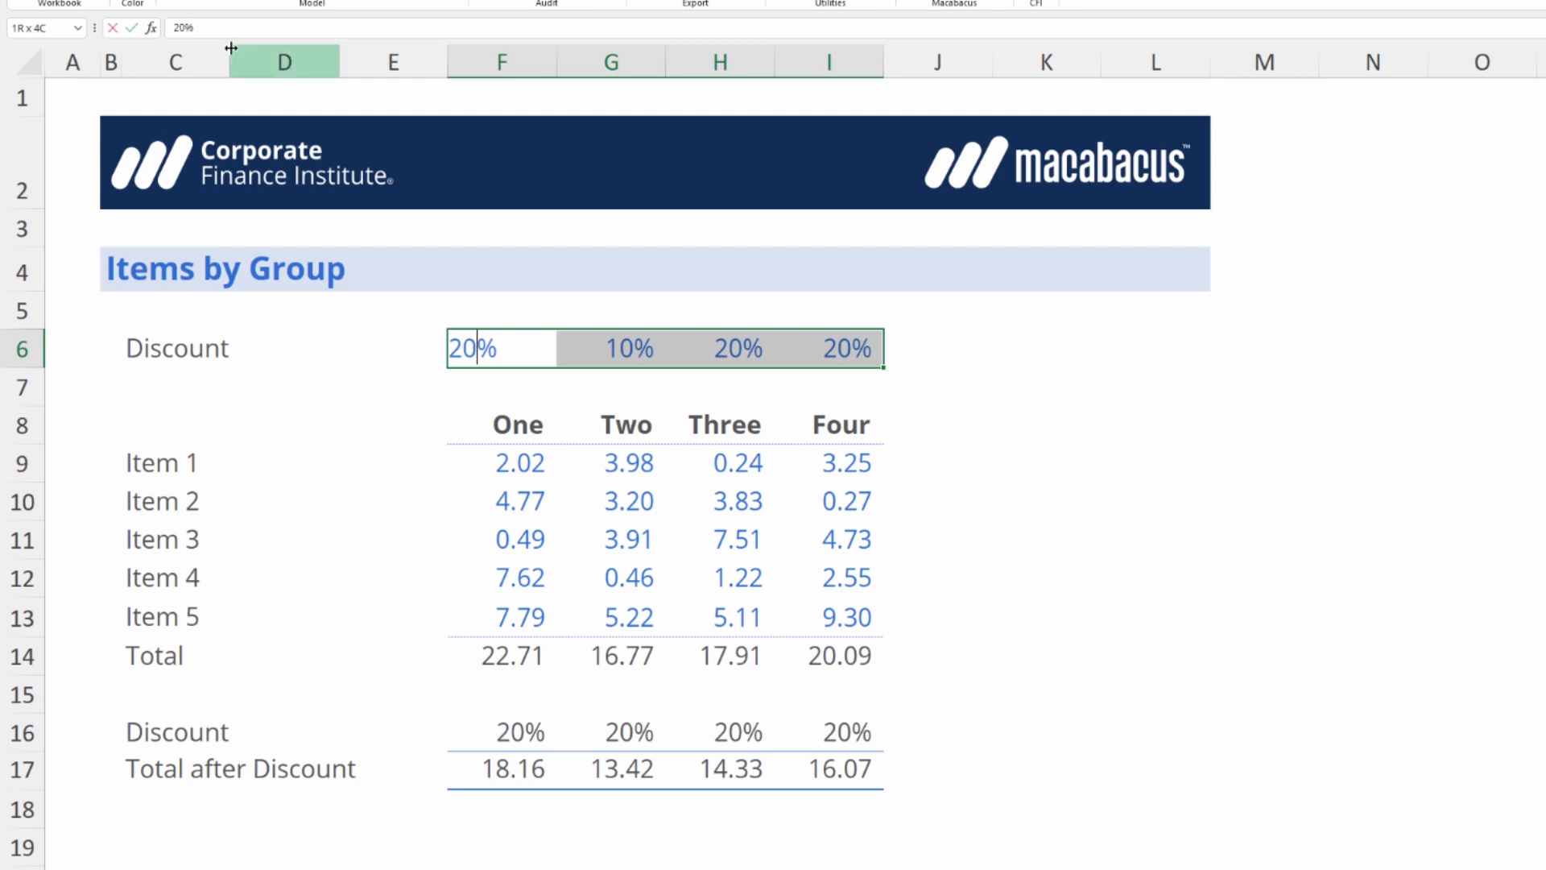
{"action": "key", "text": "Return"}
{"action": "key", "text": "F2"}
{"action": "key", "text": "Return"}
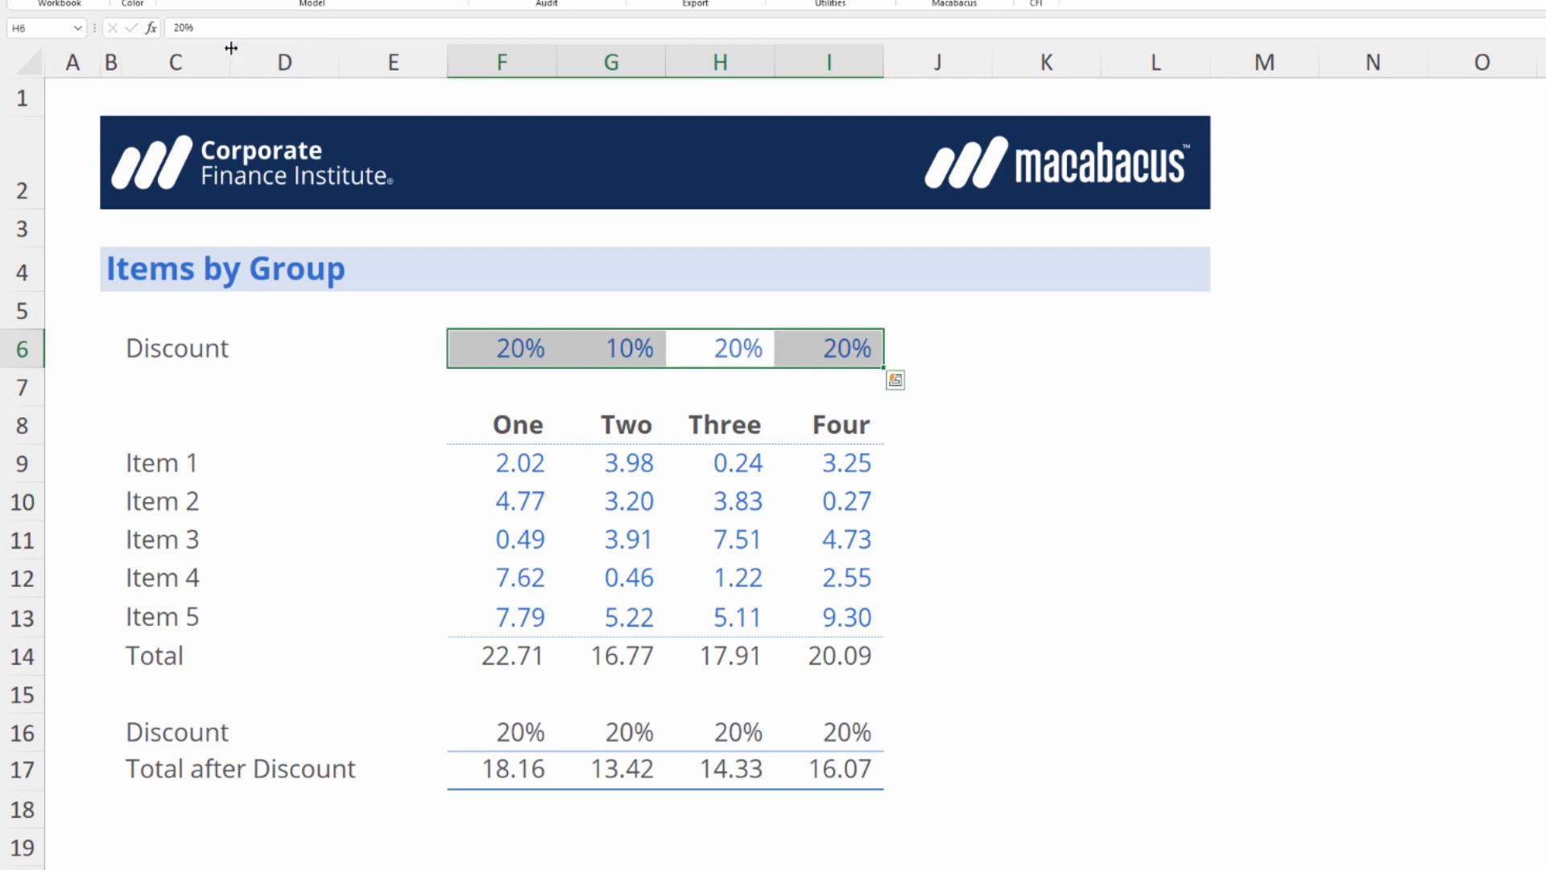
{"action": "key", "text": "F2"}
{"action": "key", "text": "Left"}
{"action": "key", "text": "BackSpace"}
{"action": "key", "text": "BackSpace"}
{"action": "type", "text": "15"}
{"action": "key", "text": "Return"}
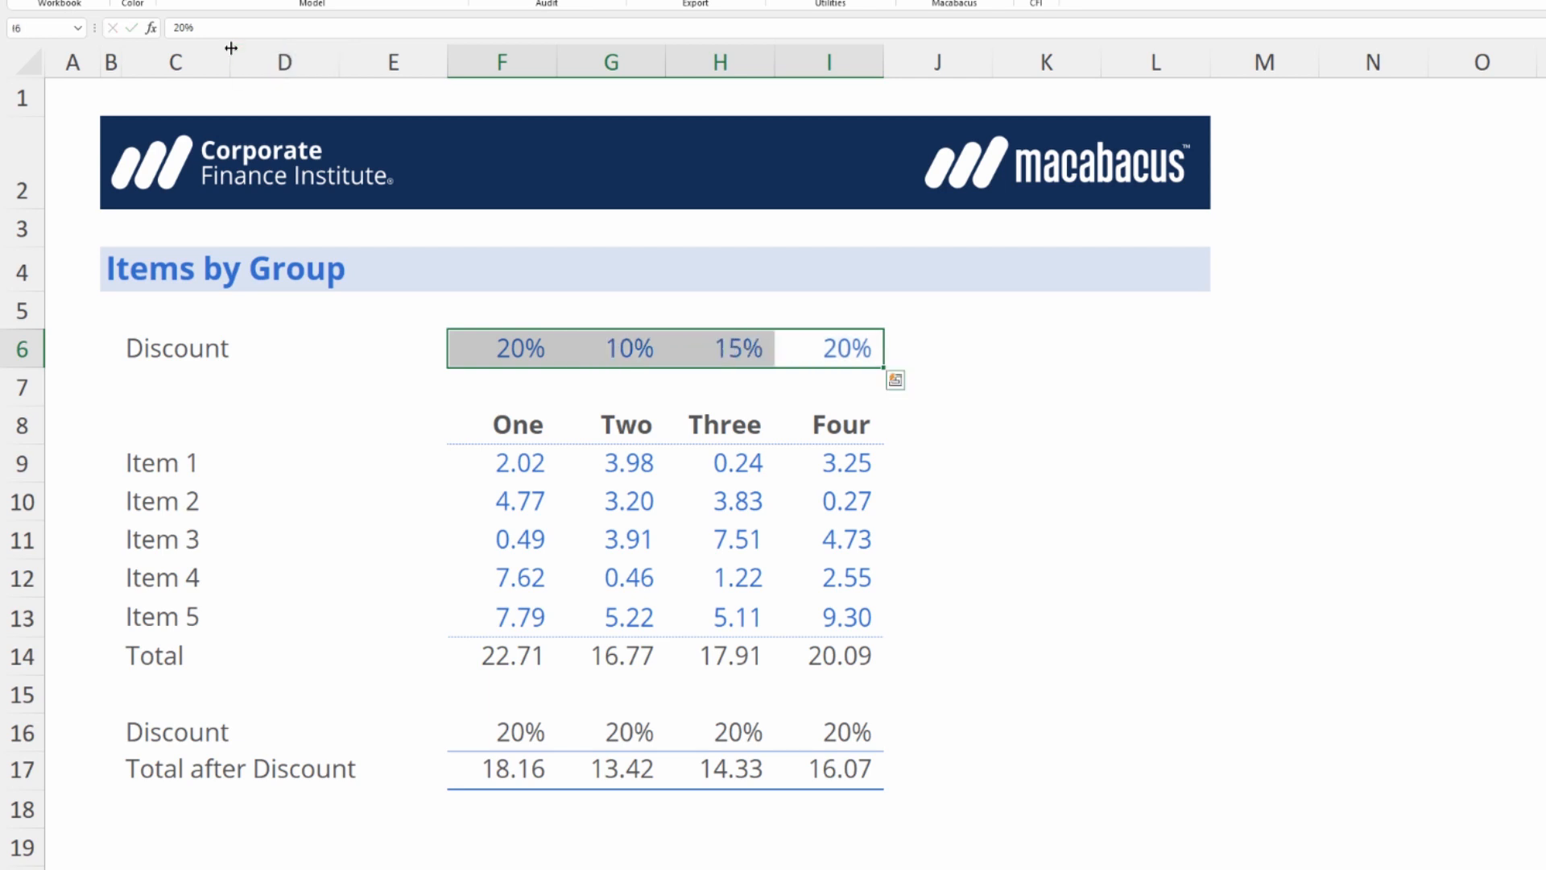
Set the discount input for group Four in I6 to 12%.
{"action": "key", "text": "F2"}
{"action": "key", "text": "Left"}
{"action": "key", "text": "BackSpace"}
{"action": "key", "text": "BackSpace"}
{"action": "type", "text": "12"}
{"action": "key", "text": "Return"}
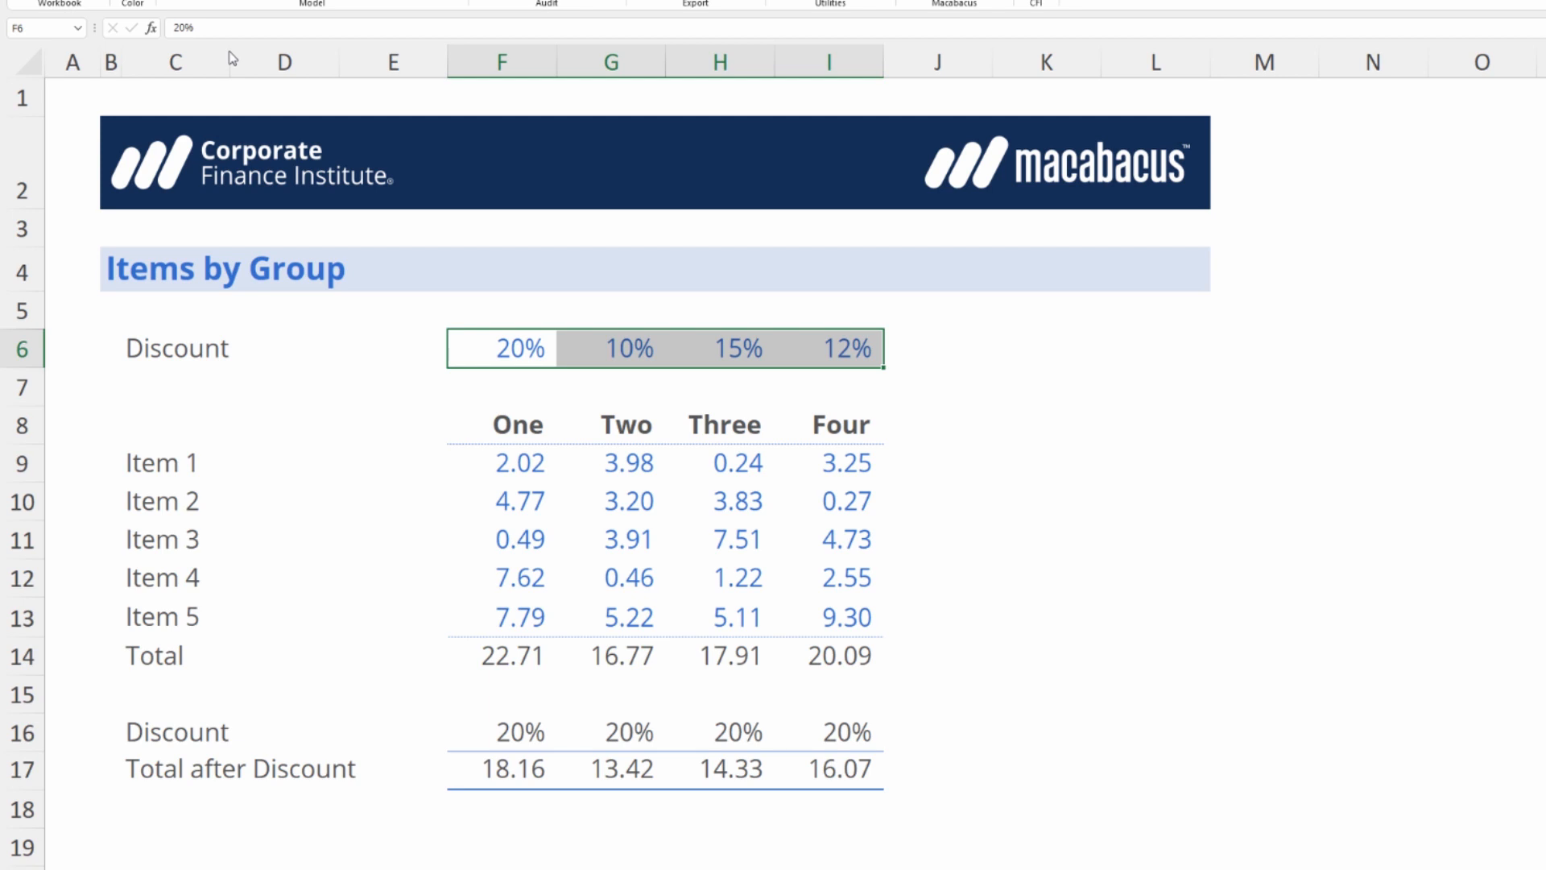
Inspect the discount formulas in F16 and I16 to check which input cell each one references.
{"action": "key", "text": "shift"}
{"action": "key", "text": "ctrl+c"}
{"action": "key", "text": "Down"}
{"action": "key", "text": "Down"}
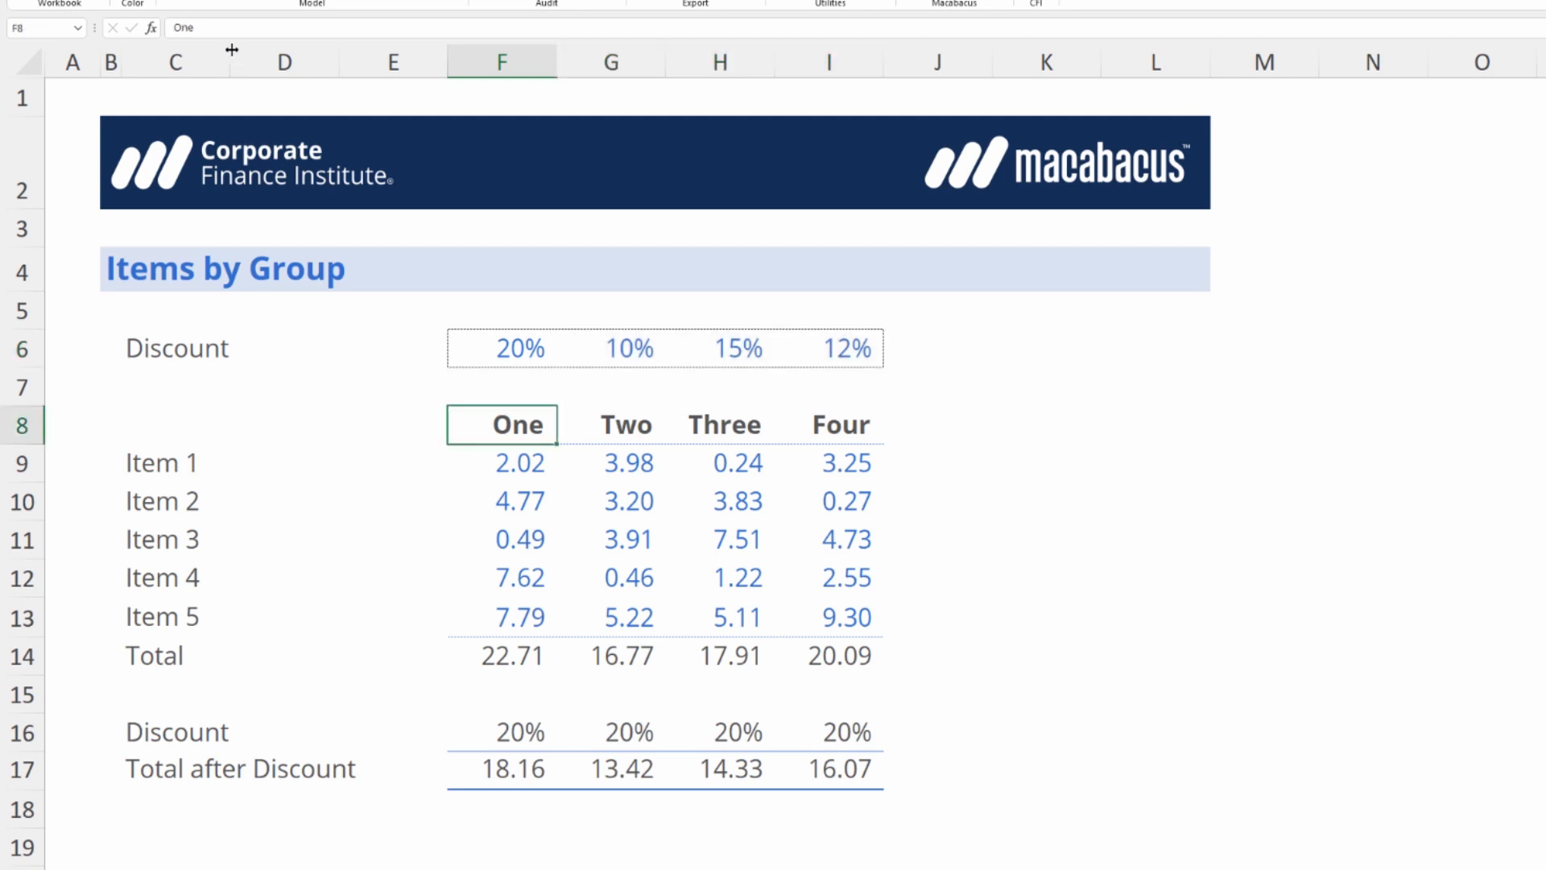
{"action": "key", "text": "ctrl+Down"}
{"action": "key", "text": "Down"}
{"action": "key", "text": "Down"}
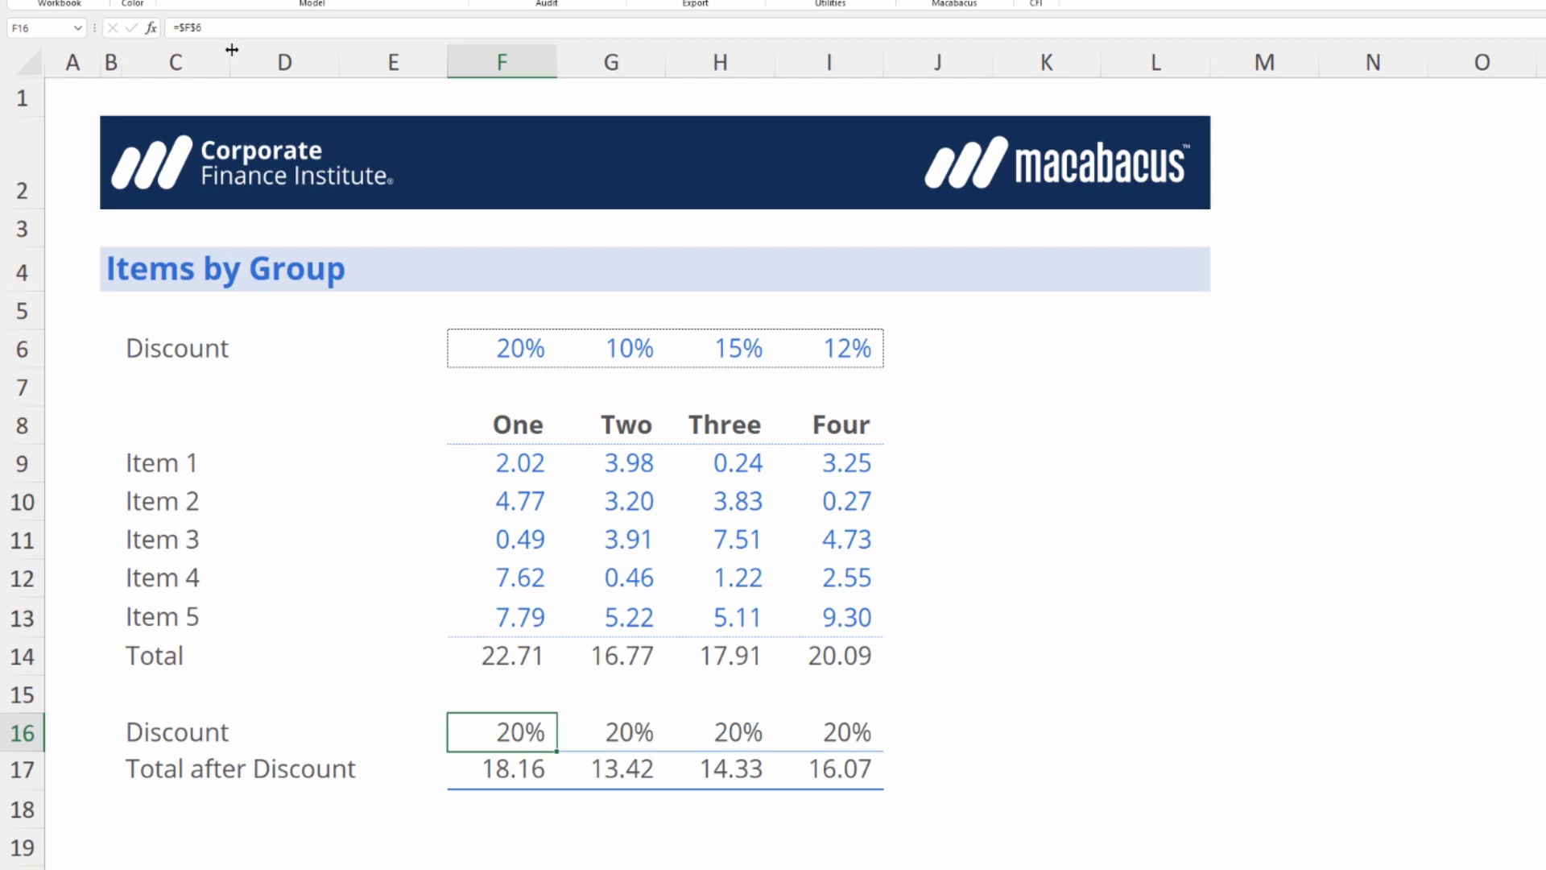
{"action": "key", "text": "F2"}
{"action": "key", "text": "Return"}
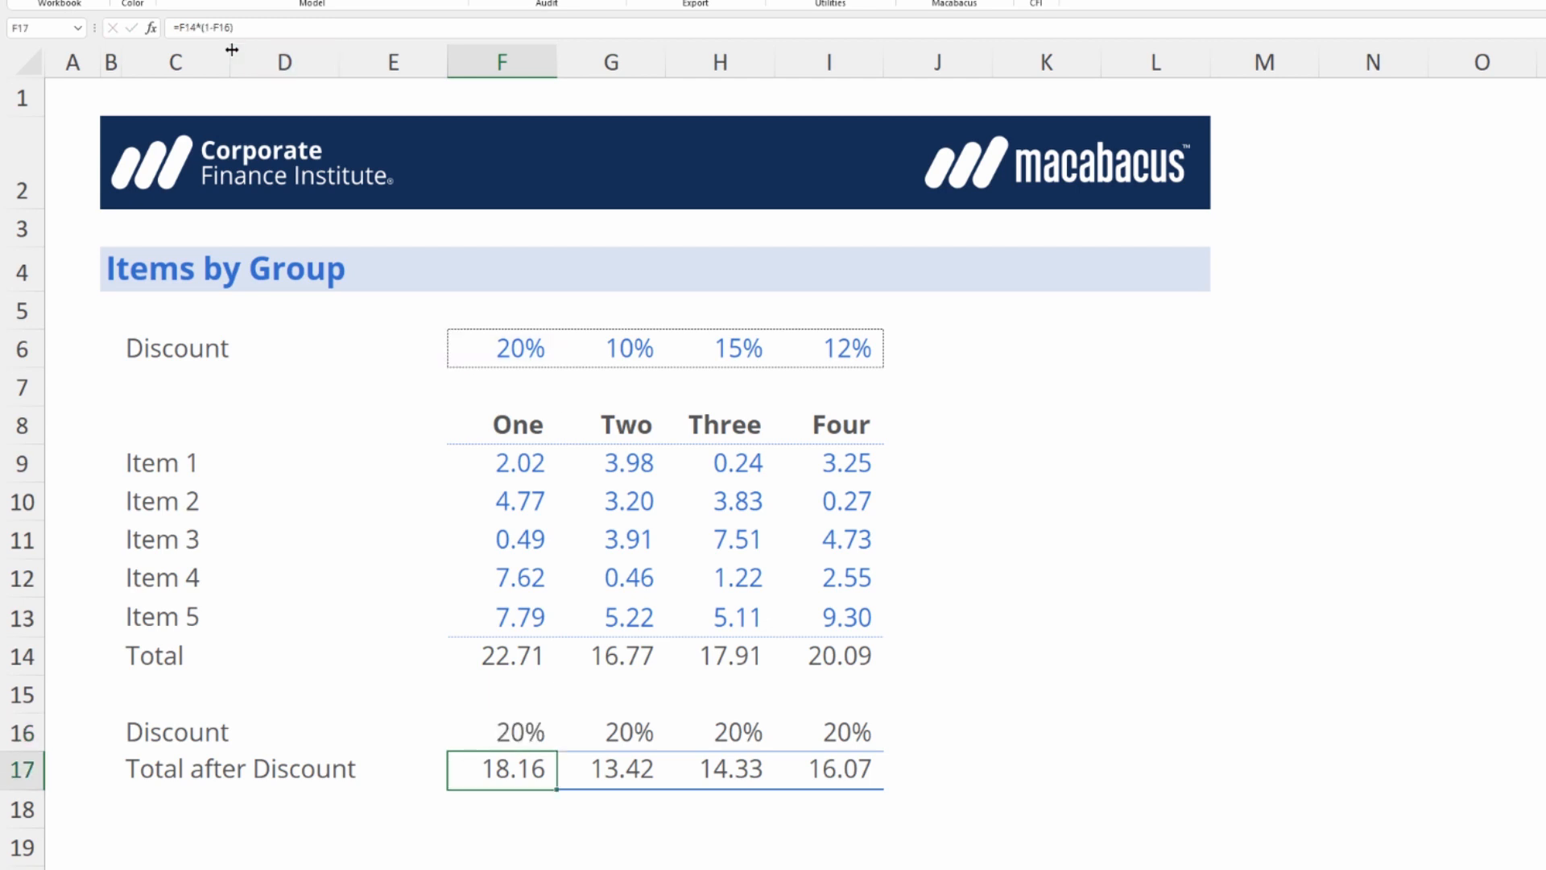
{"action": "key", "text": "Up"}
{"action": "key", "text": "ctrl+Right"}
{"action": "key", "text": "F2"}
{"action": "key", "text": "Return"}
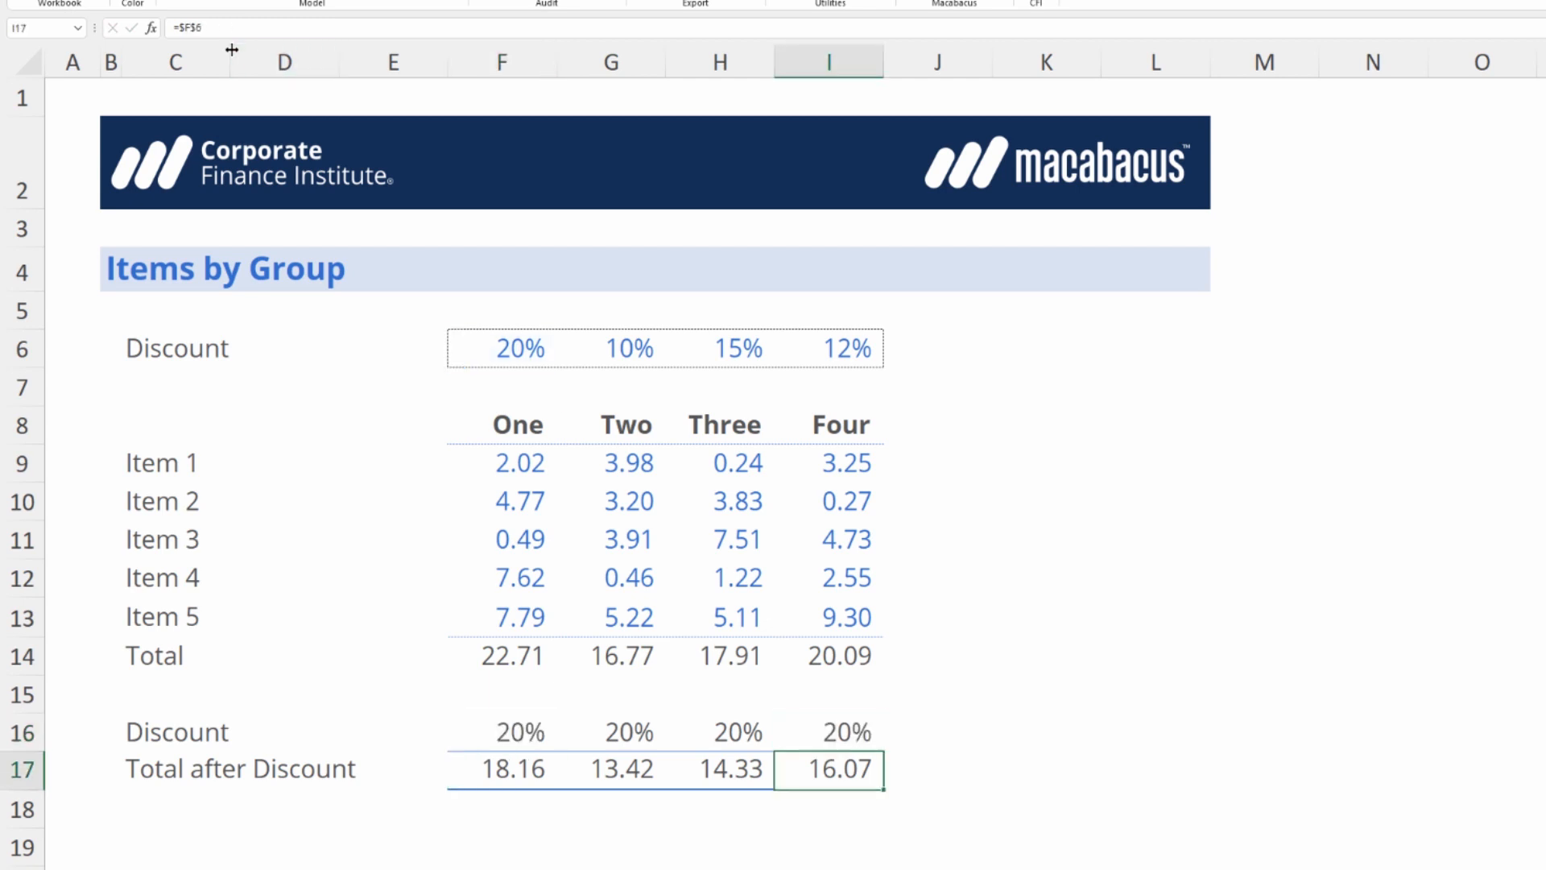
Trace the precedents of the discount formulas in F16:I16 to examine their source, and clear the tracing arrows.
{"action": "key", "text": "Up"}
{"action": "key", "text": "ctrl+Left"}
{"action": "key", "text": "ctrl+shift+Right"}
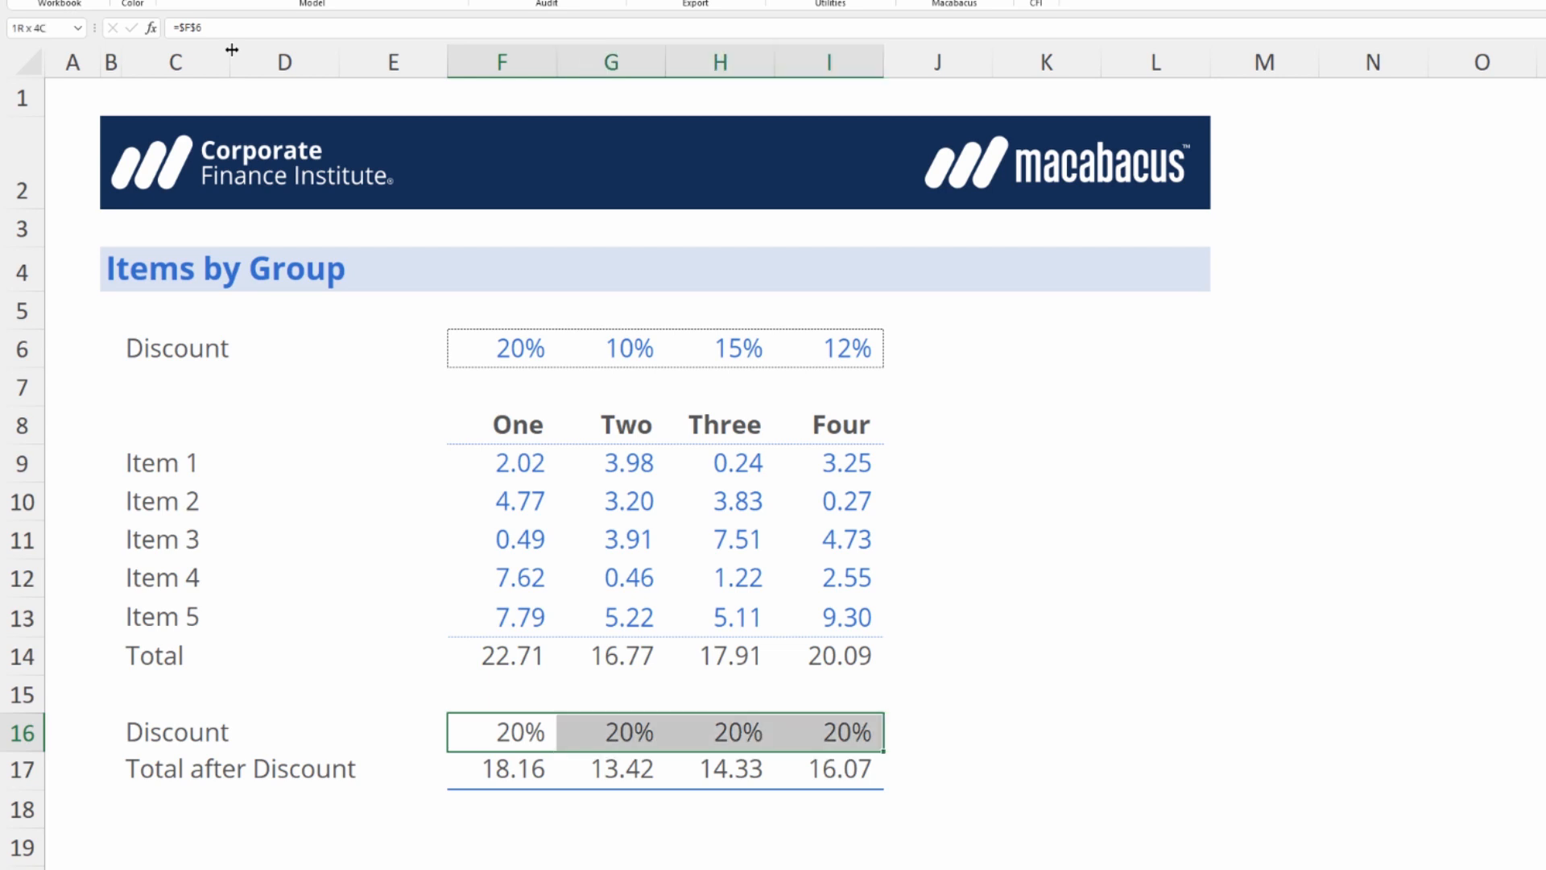
{"action": "key", "text": "ctrl+alt+bracketleft"}
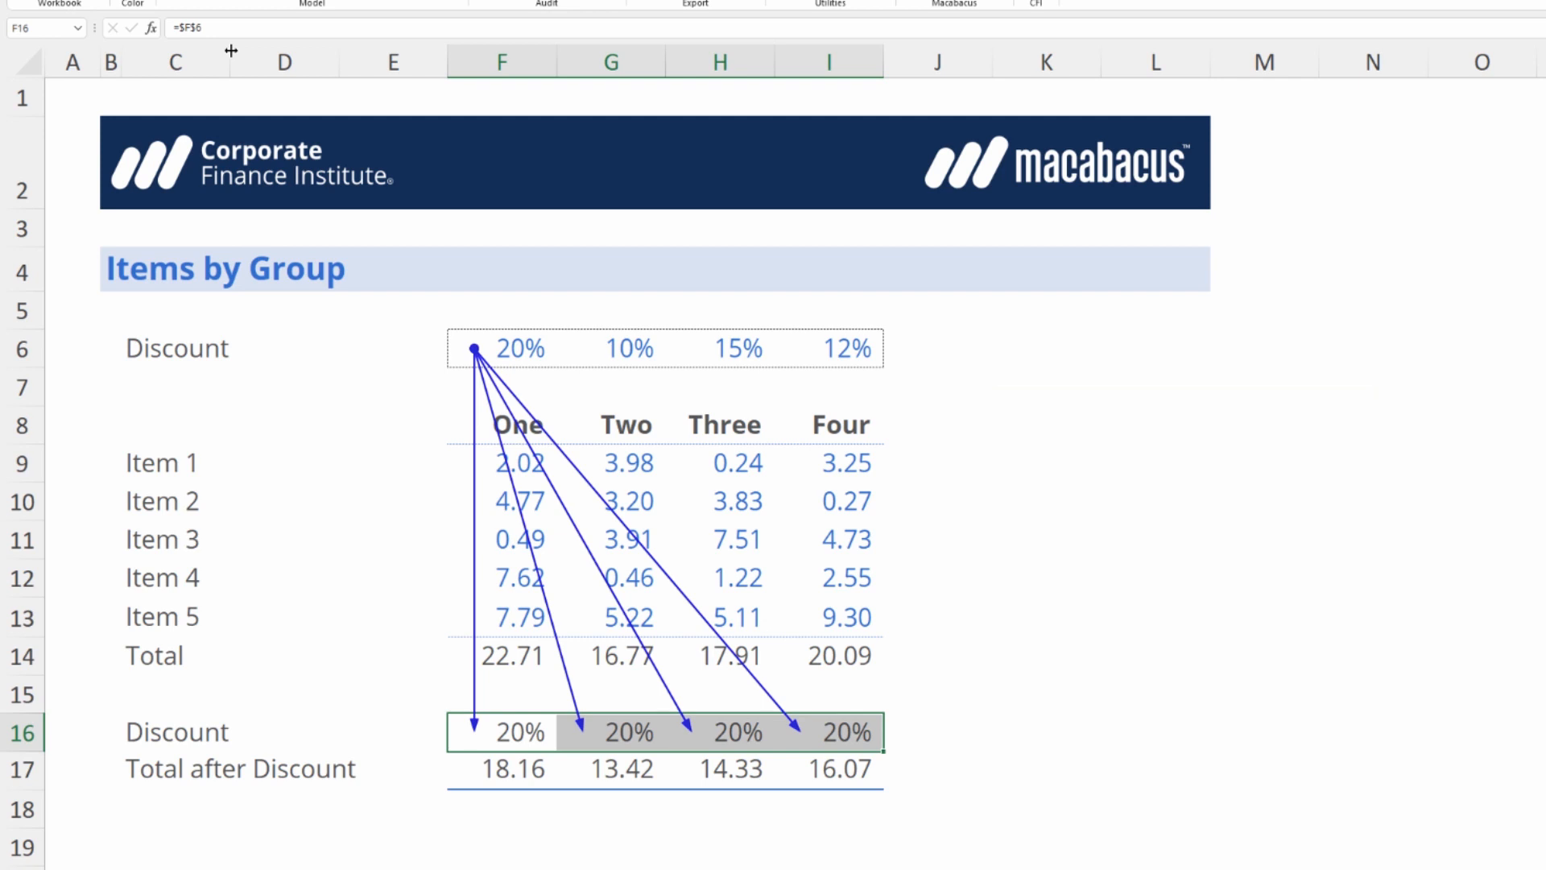
{"action": "key", "text": "ctrl+alt+backslash"}
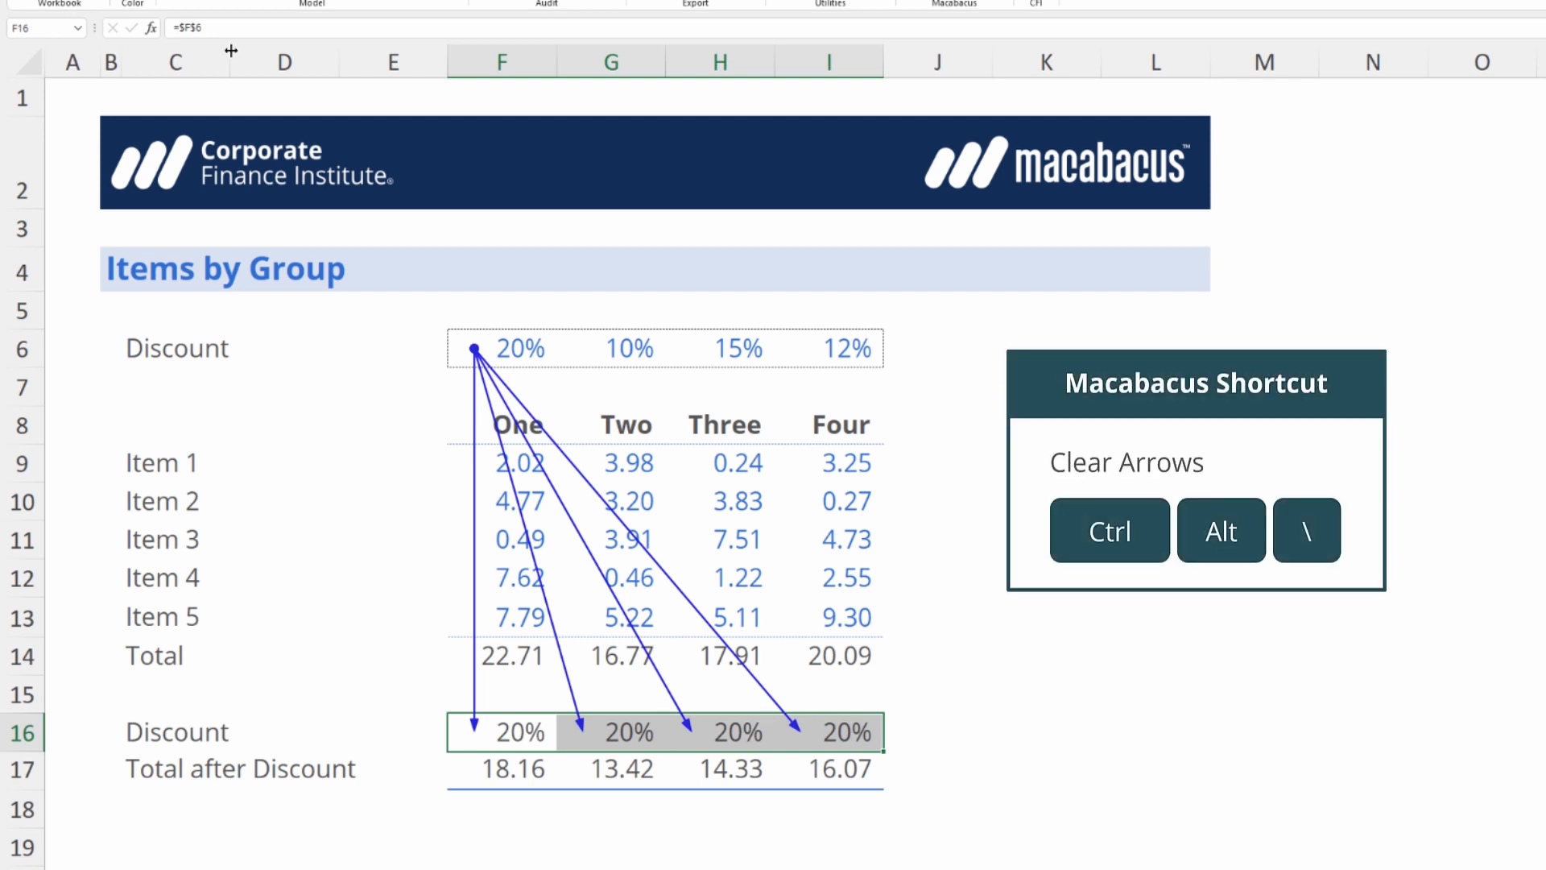
{"action": "key", "text": "ctrl+alt+backslash"}
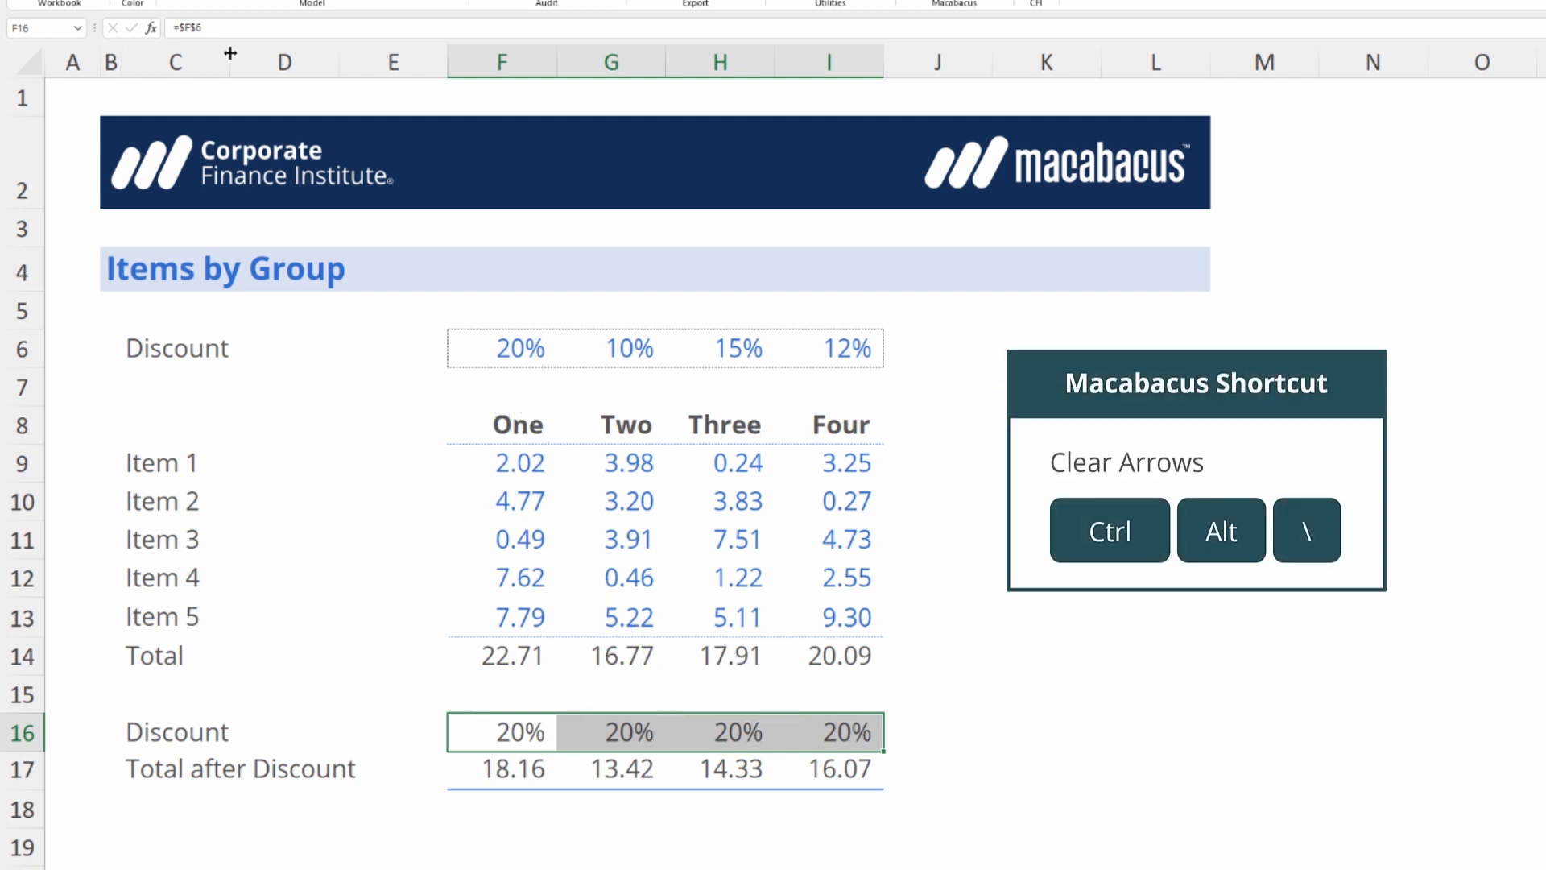
Clear the discount formulas in F16:I16 and enter =F6 in F16.
{"action": "key", "text": "Delete"}
{"action": "key", "text": "shift+BackSpace"}
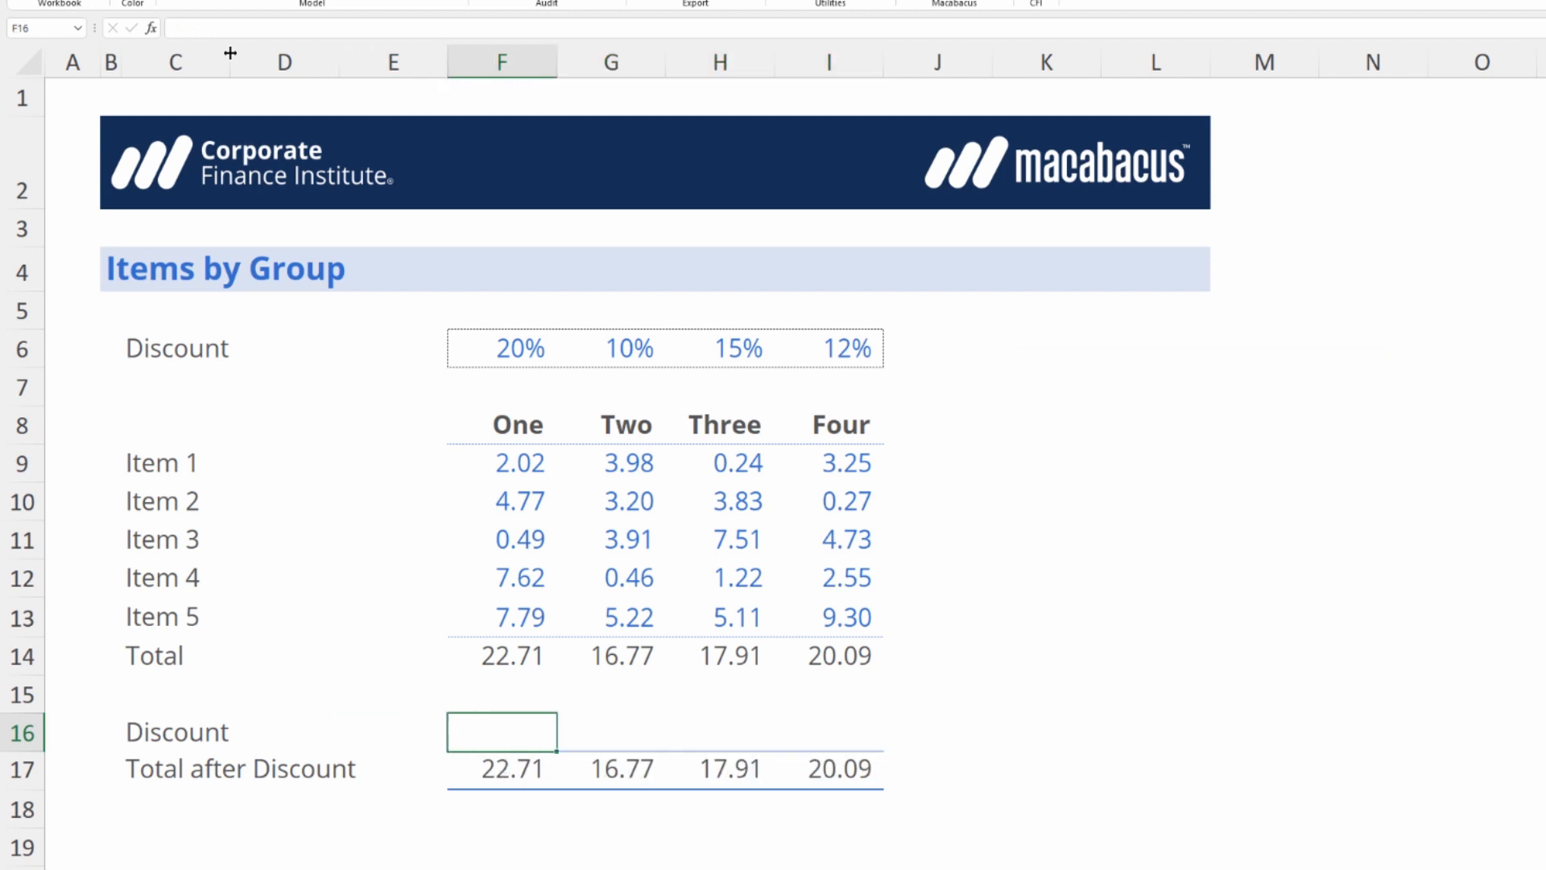
{"action": "type", "text": "="}
{"action": "key", "text": "Up"}
{"action": "key", "text": "Up"}
{"action": "key", "text": "Up"}
{"action": "key", "text": "Up"}
{"action": "key", "text": "Up"}
{"action": "key", "text": "Up"}
{"action": "key", "text": "Up"}
{"action": "key", "text": "Up"}
{"action": "key", "text": "Up"}
{"action": "key", "text": "Up"}
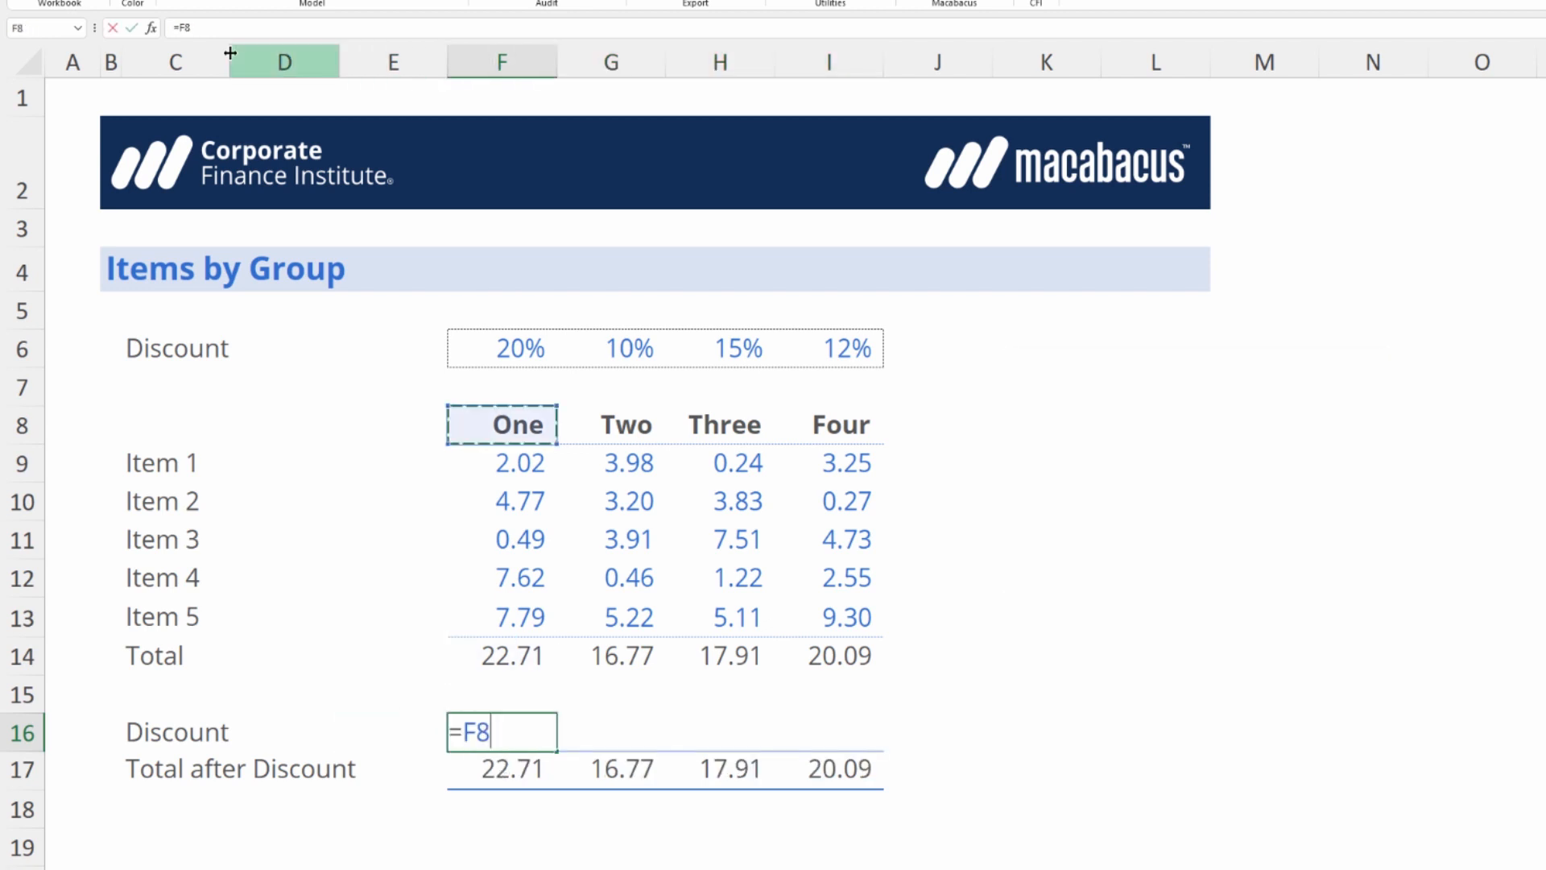
{"action": "key", "text": "ctrl+Return"}
Fast-fill the F16 discount formula right through I16 and cycle the anchoring of the range to an absolute row, as in =F$6.
{"action": "key", "text": "ctrl+shift+r"}
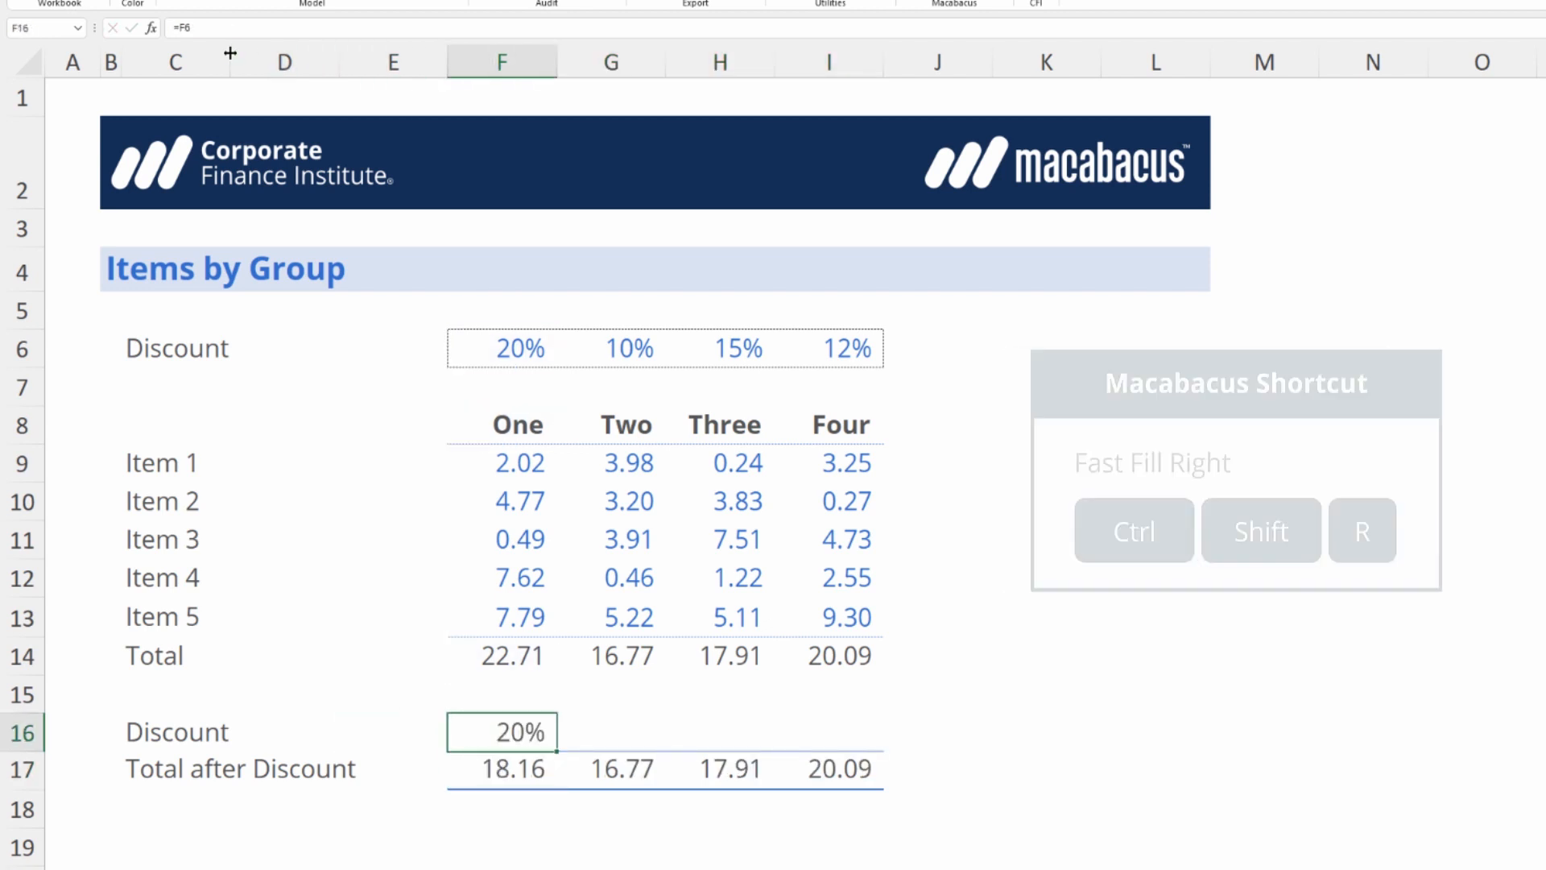
{"action": "key", "text": "ctrl+shift+r"}
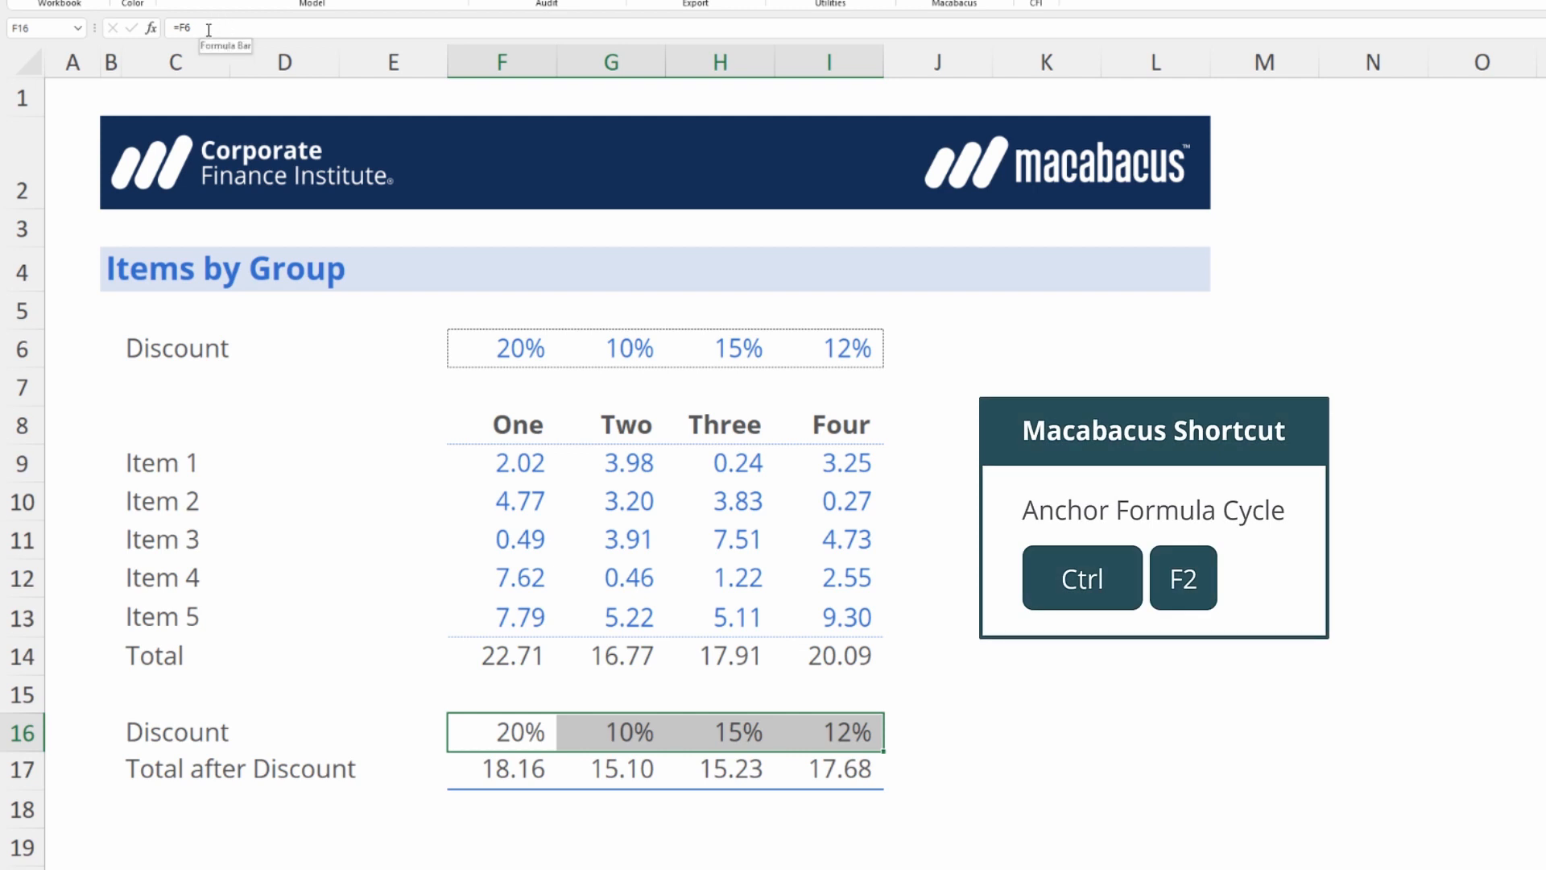
{"action": "key", "text": "ctrl+F2"}
{"action": "key", "text": "ctrl+F2"}
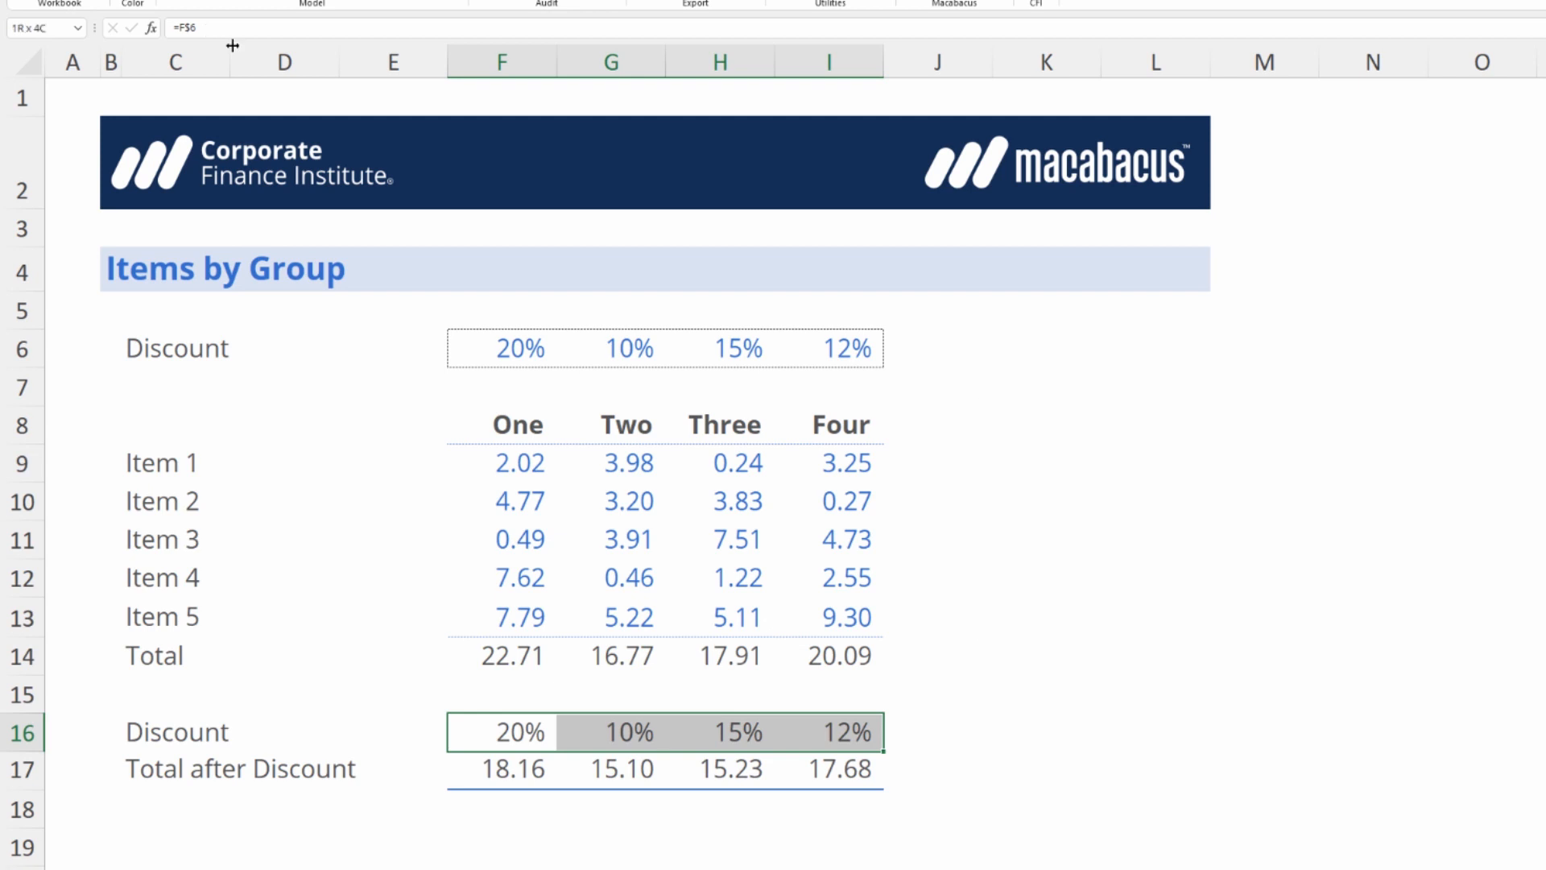
Copy the Discount row C16:I16 below the totals, starting at C20.
{"action": "key", "text": "ctrl+shift+Left"}
{"action": "key", "text": "ctrl+shift+Right"}
{"action": "key", "text": "Left"}
{"action": "key", "text": "Left"}
{"action": "key", "text": "Left"}
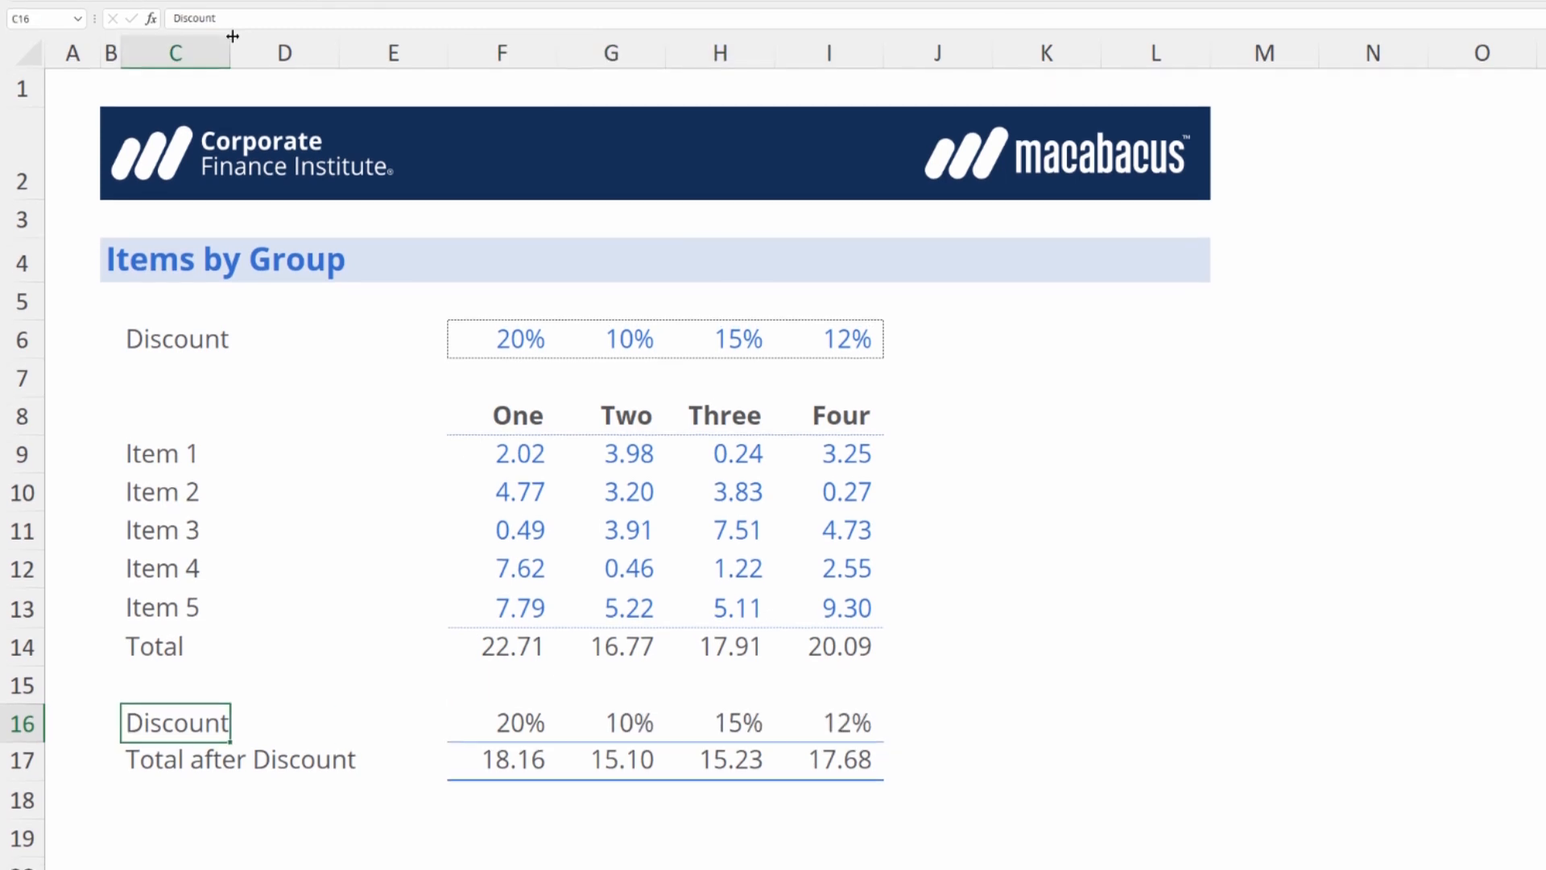
{"action": "key", "text": "ctrl+shift+Right"}
{"action": "key", "text": "ctrl+shift+Right"}
{"action": "key", "text": "ctrl+c"}
{"action": "key", "text": "Down"}
{"action": "key", "text": "Down"}
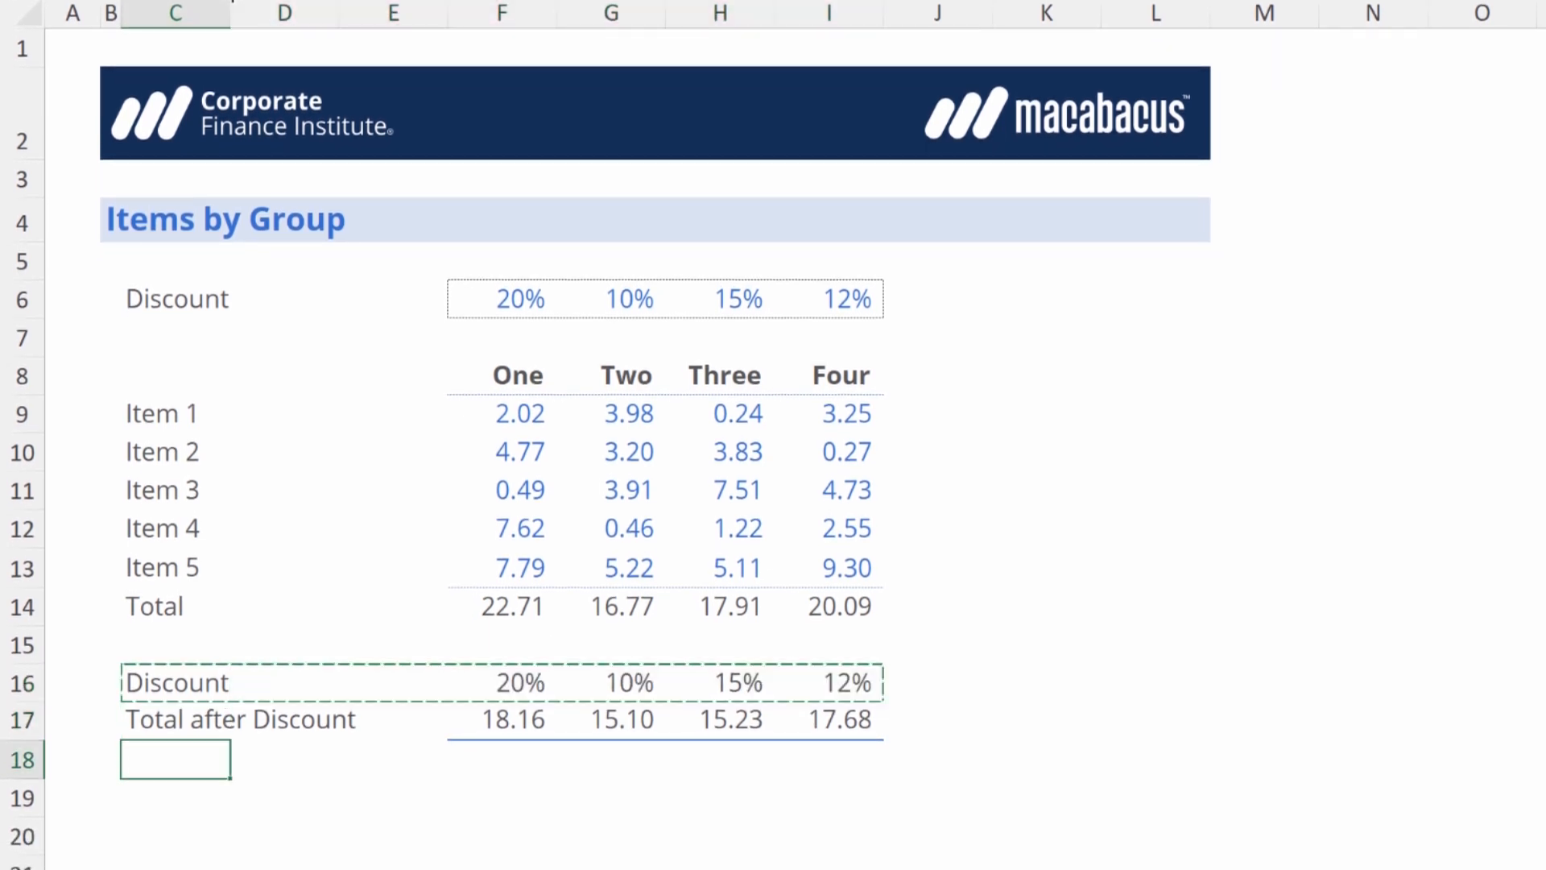
{"action": "key", "text": "Down"}
{"action": "key", "text": "Down"}
{"action": "key", "text": "ctrl+v"}
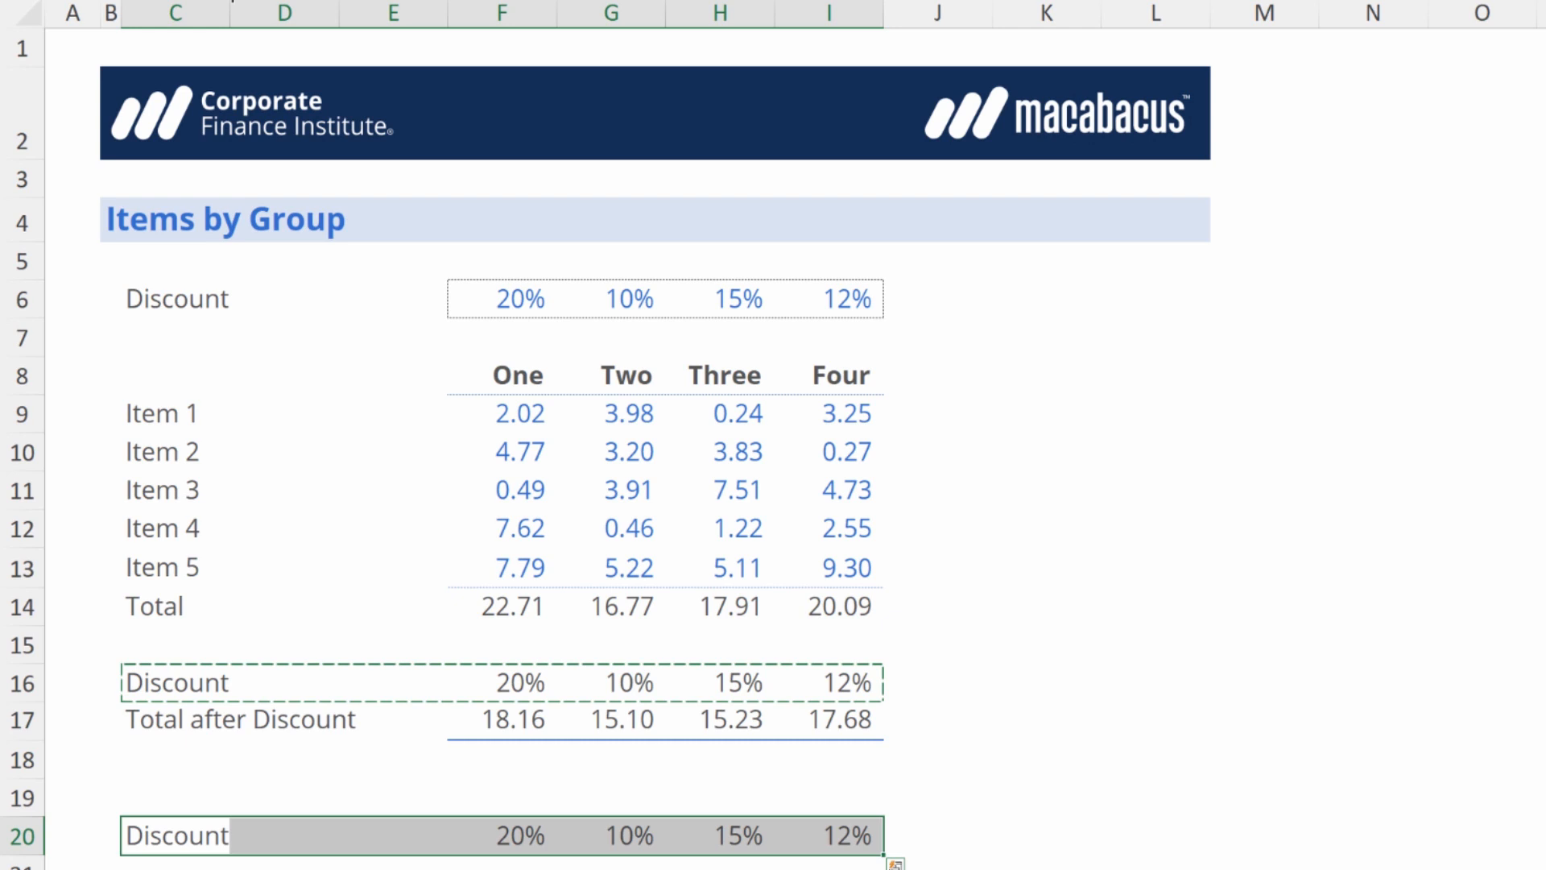
Inspect the copied discount formulas in F20 and I20 to check which input cell each one references.
{"action": "key", "text": "Right"}
{"action": "key", "text": "Right"}
{"action": "key", "text": "Right"}
{"action": "type", "text": "=F$6"}
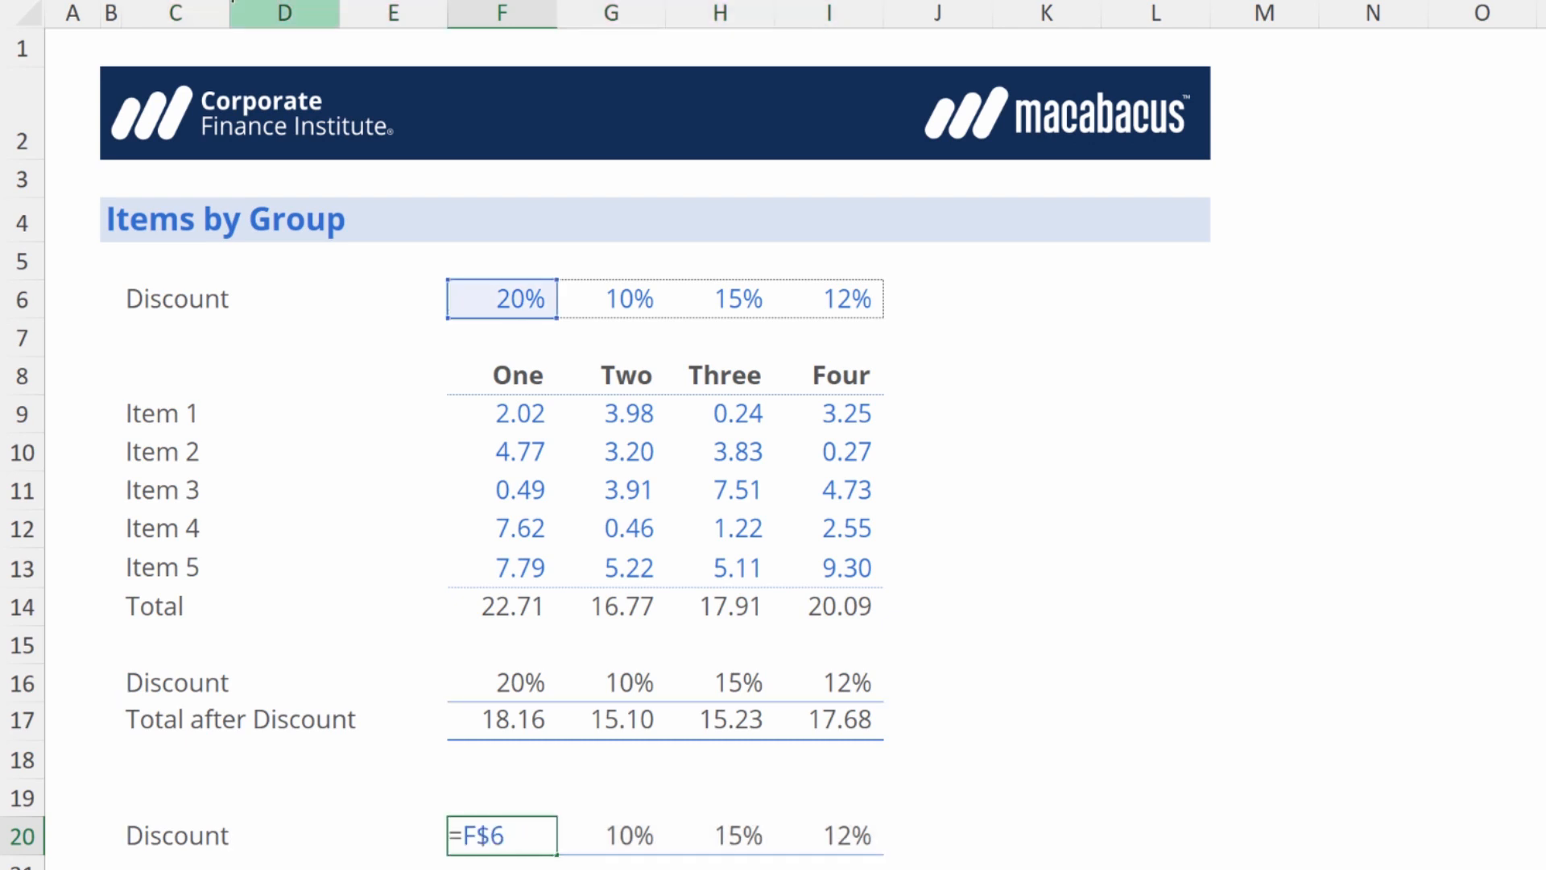
{"action": "key", "text": "ctrl+Return"}
{"action": "key", "text": "Right"}
{"action": "key", "text": "Right"}
{"action": "key", "text": "Right"}
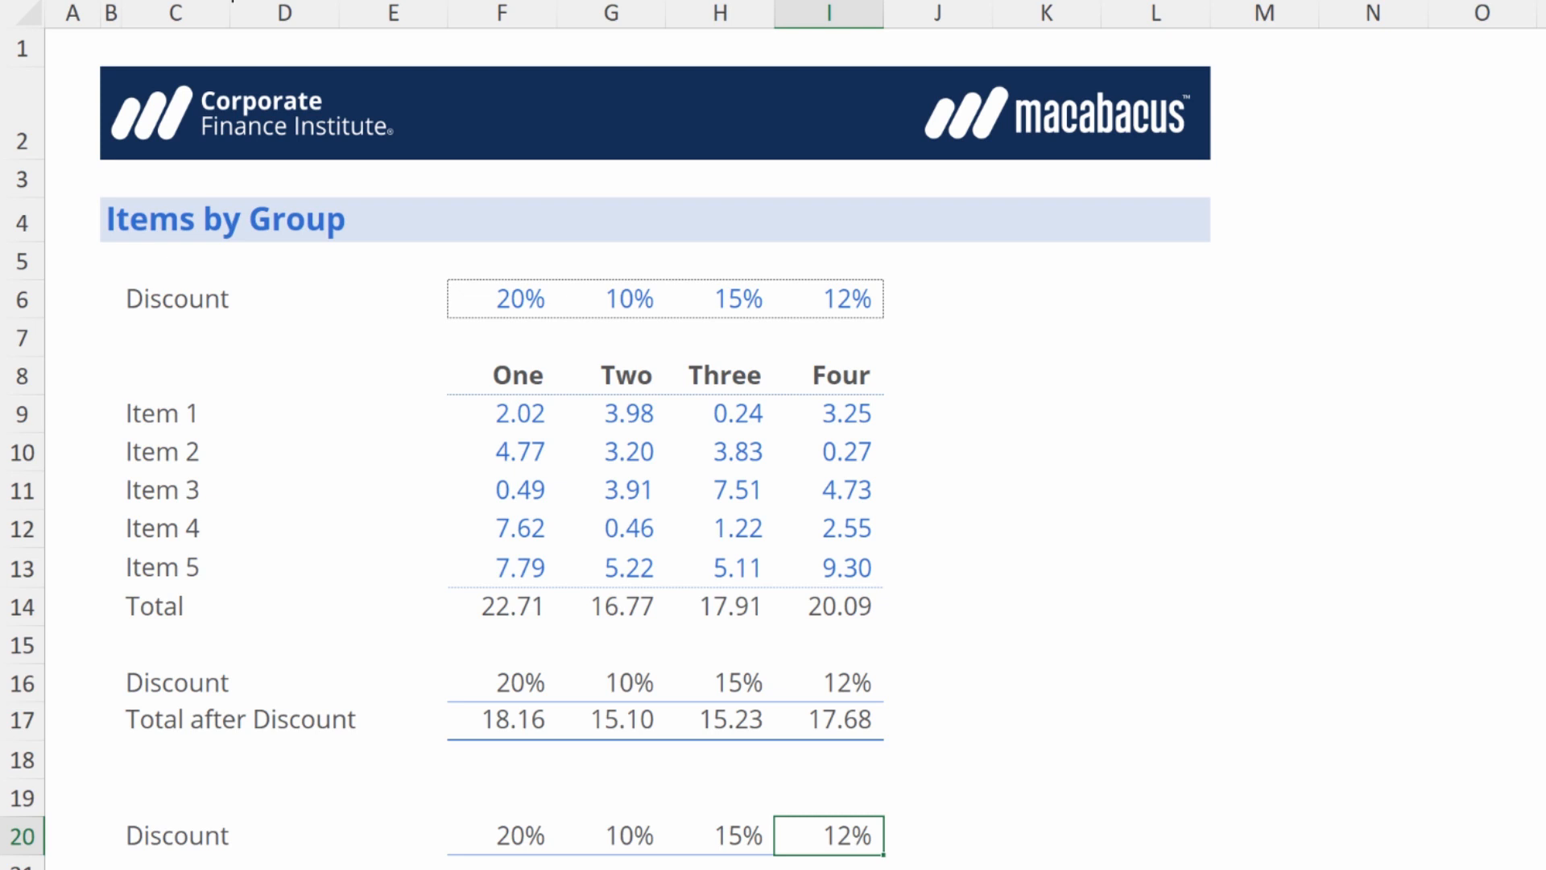
{"action": "type", "text": "=I$6"}
{"action": "key", "text": "ctrl+Return"}
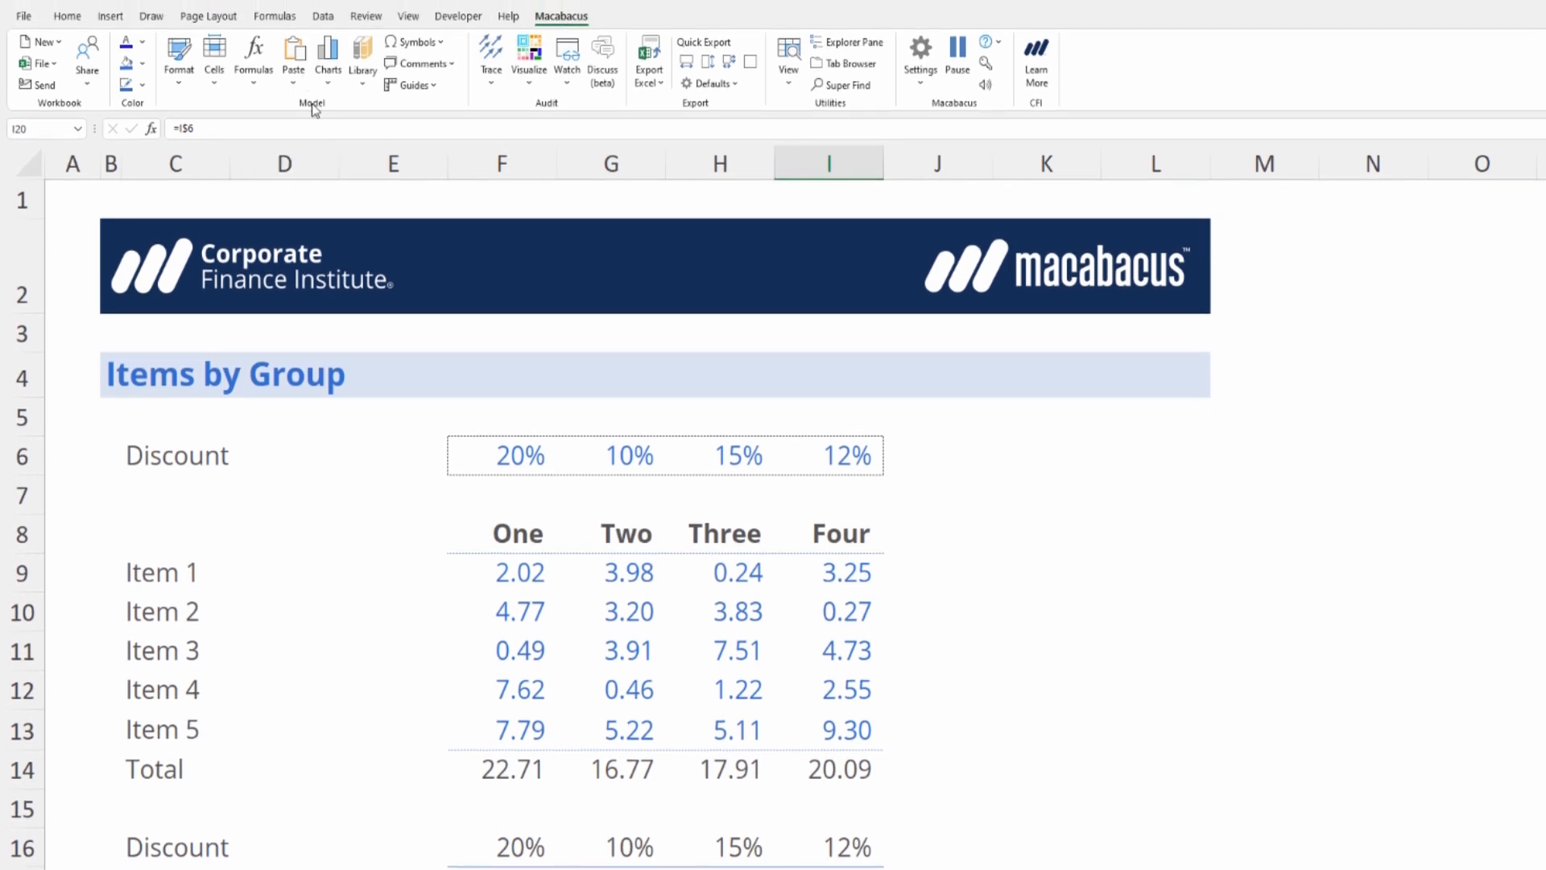
Show the Anchor Formula options among the Macabacus formula tools.
{"action": "left_click", "coordinate": [249, 83]}
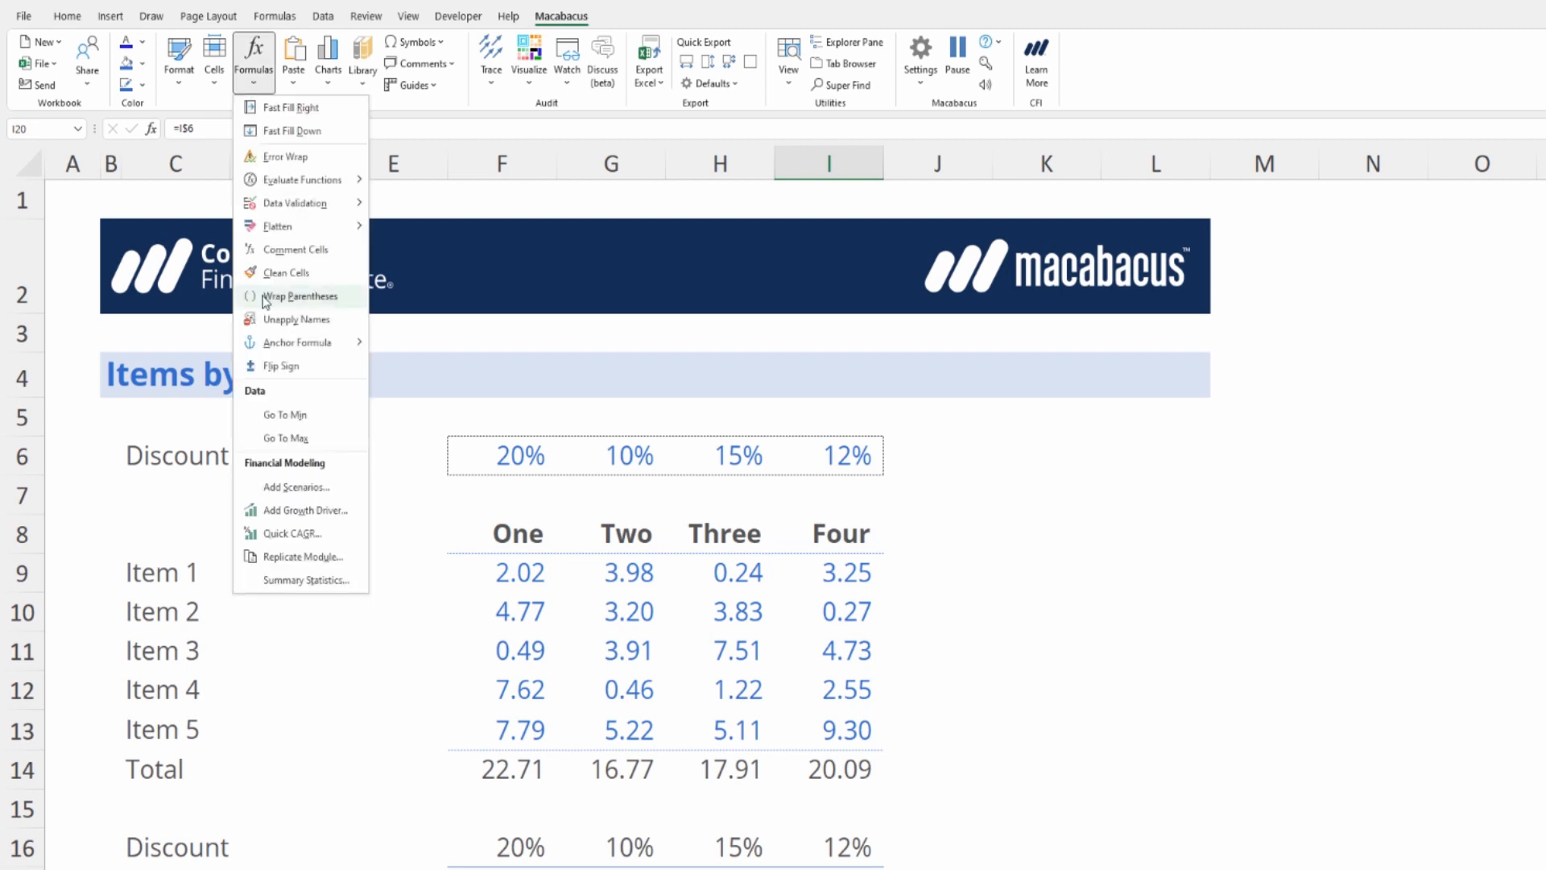
{"action": "mouse_move", "coordinate": [283, 342]}
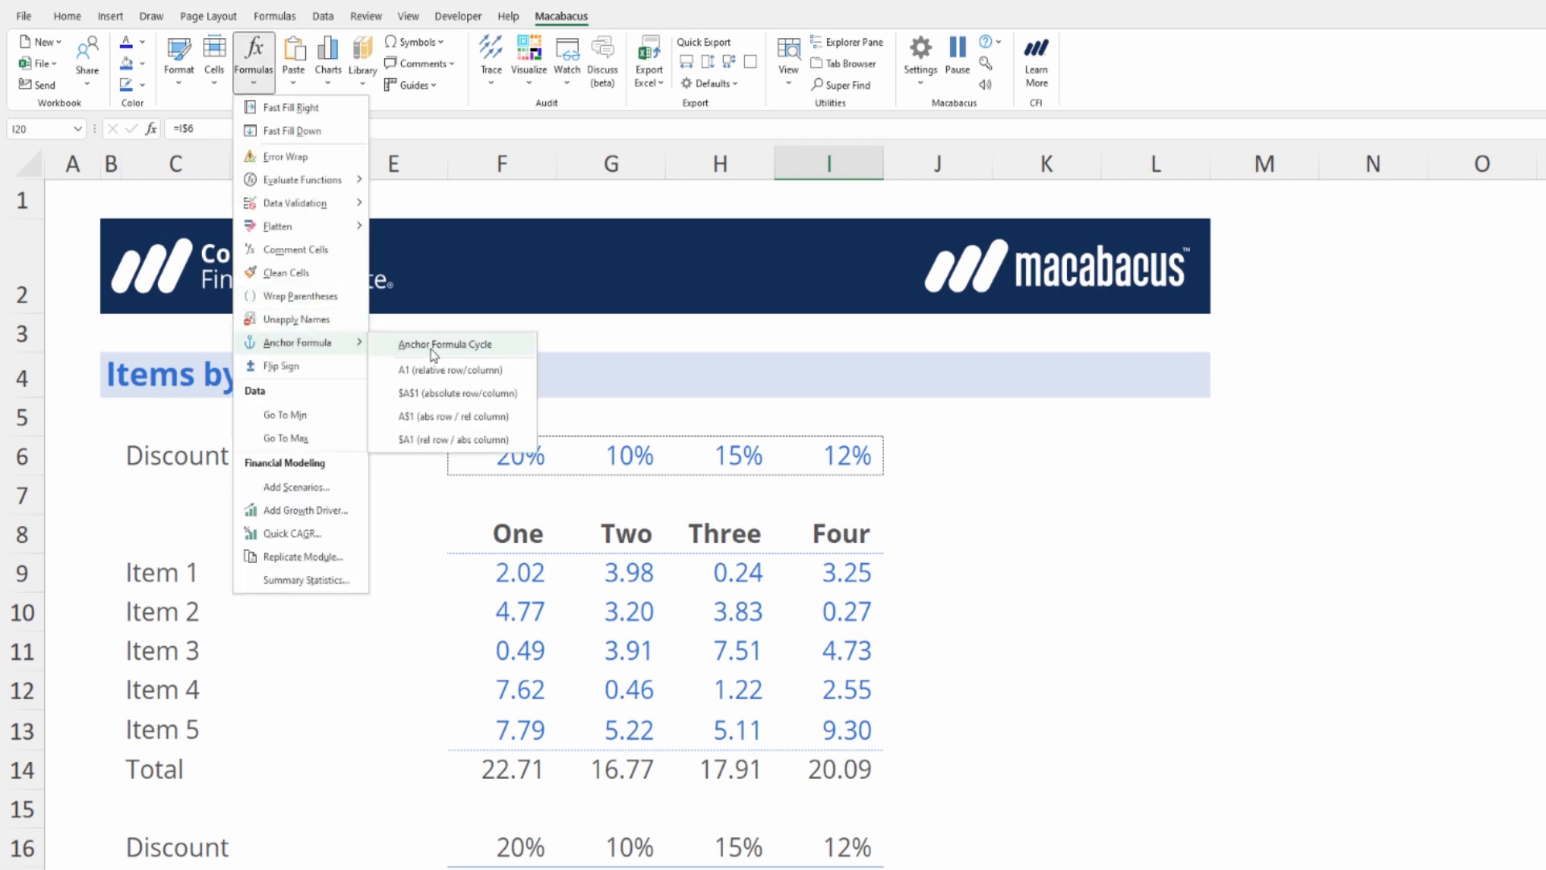